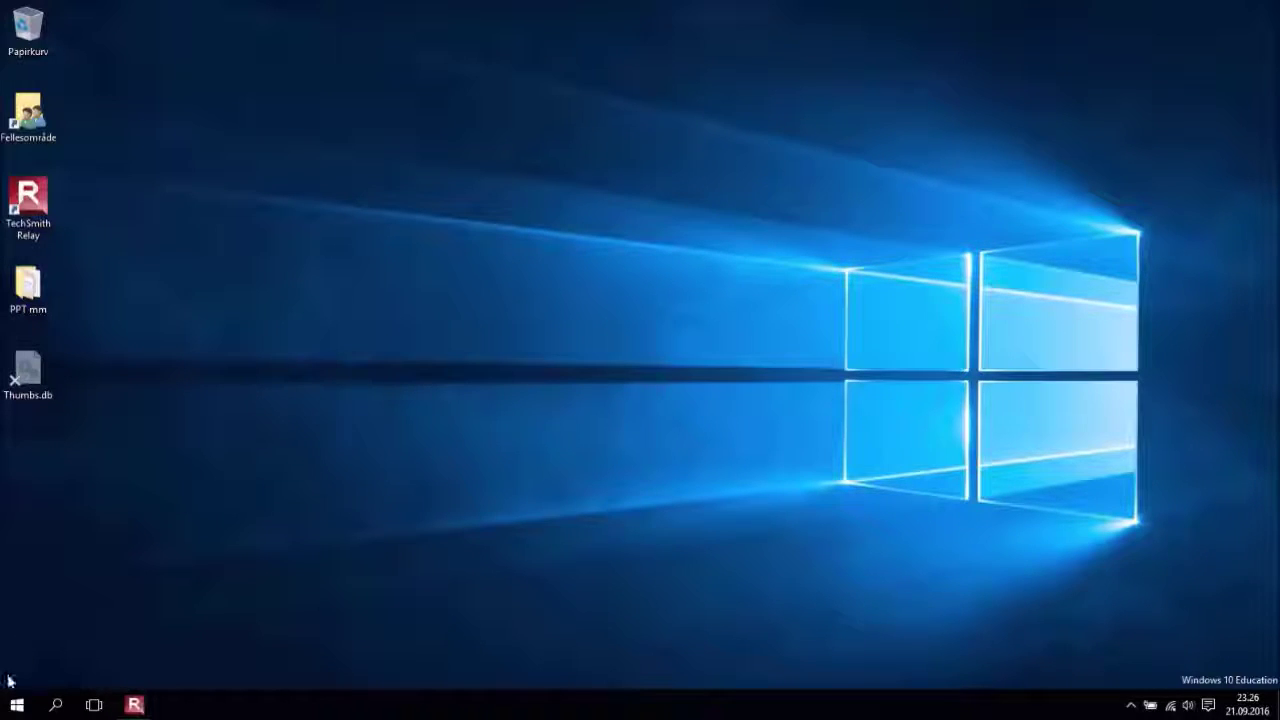
Open the System display settings and examine the available options for using multiple displays
left_click(15, 706)
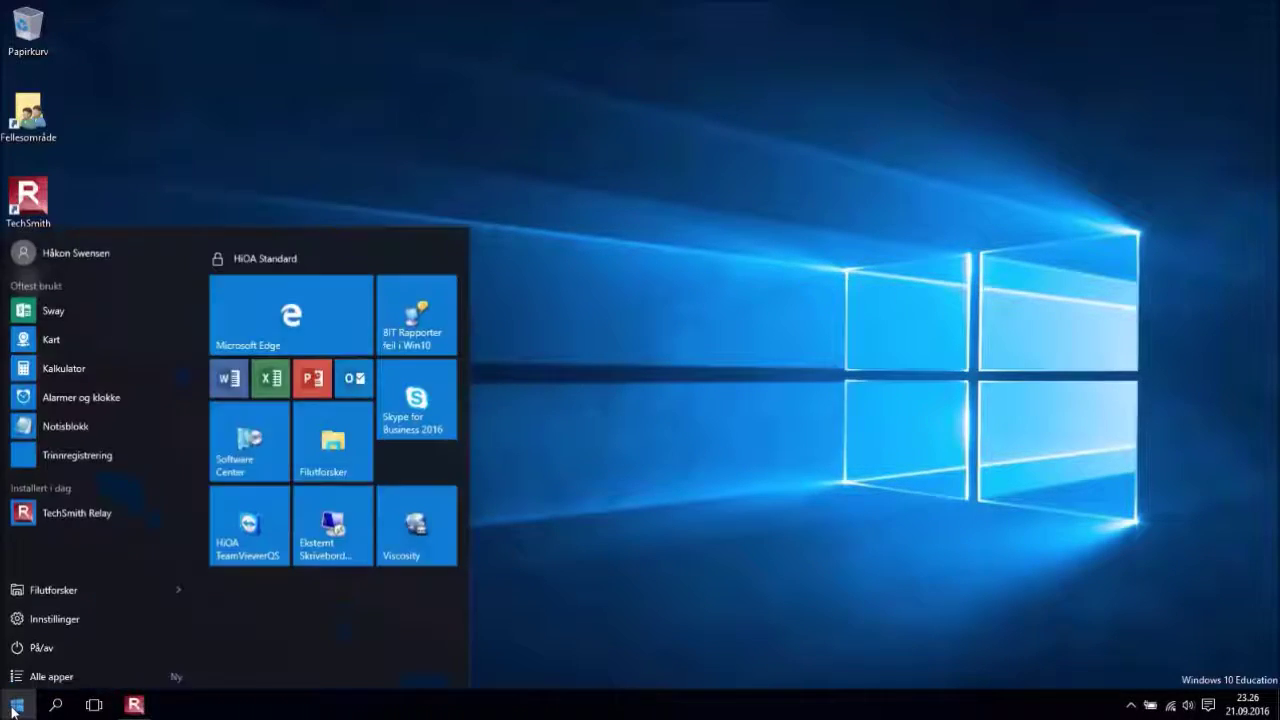
left_click(38, 616)
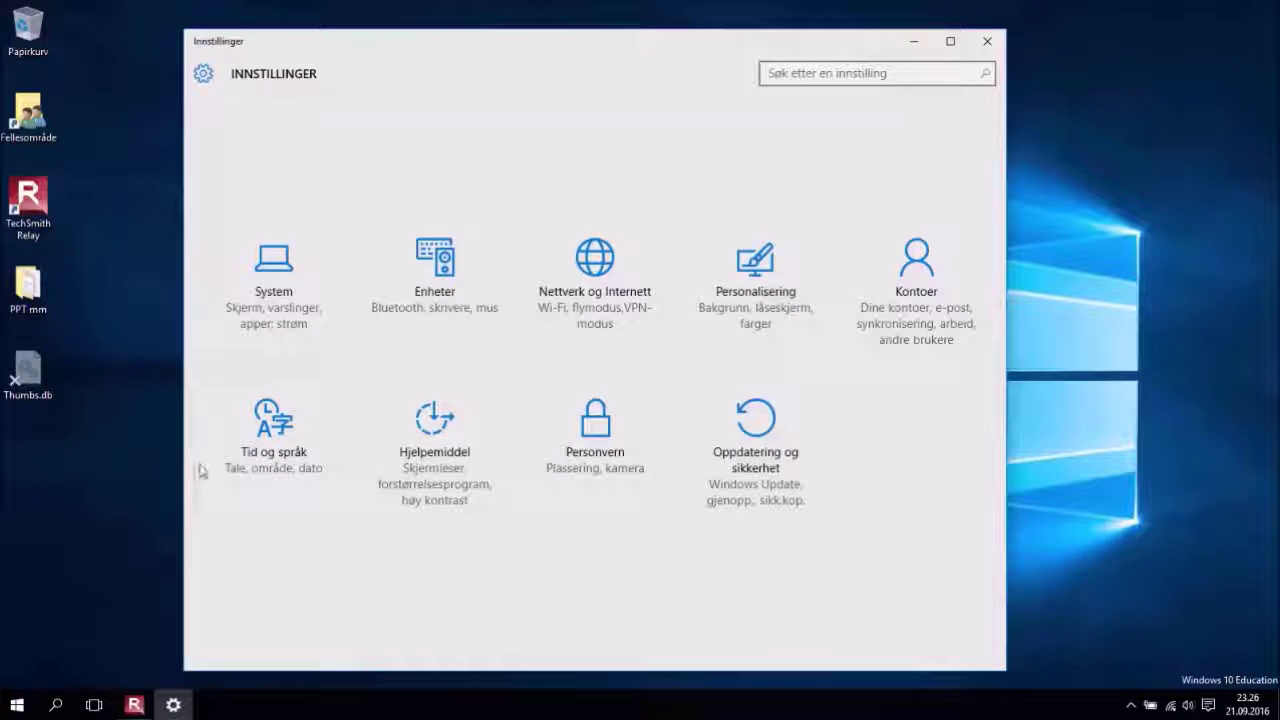
left_click(276, 270)
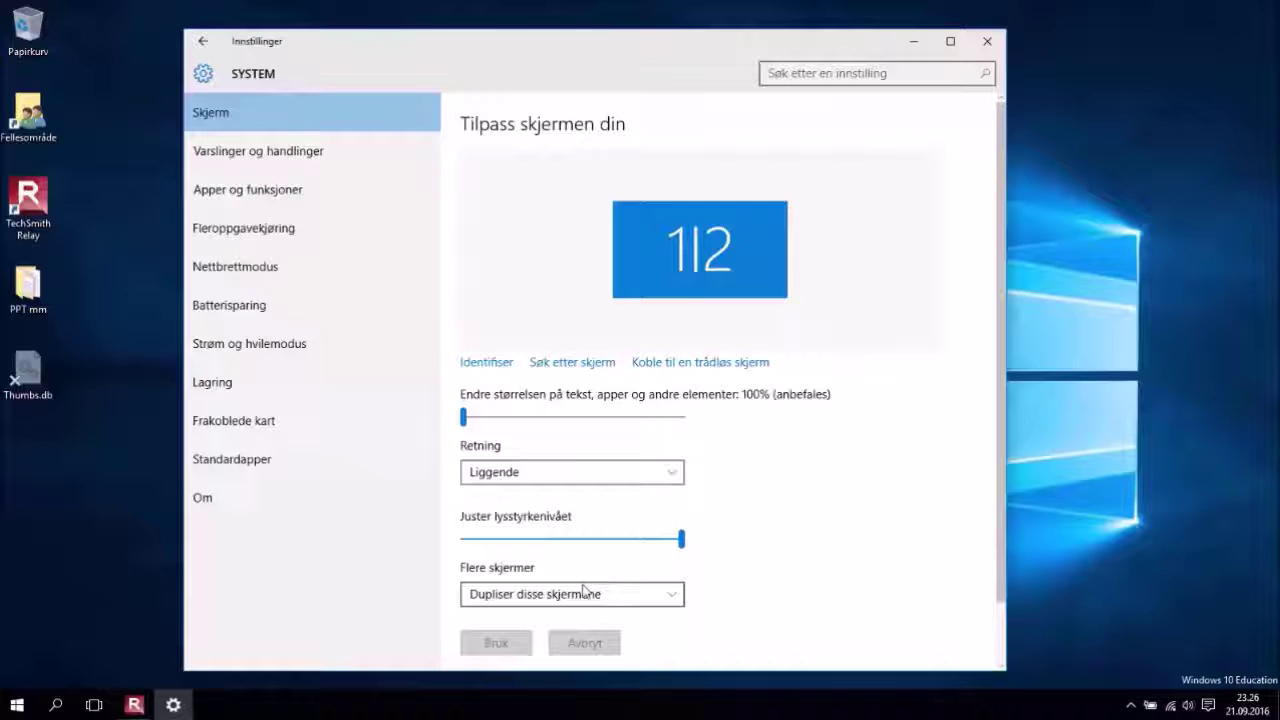
left_click(648, 602)
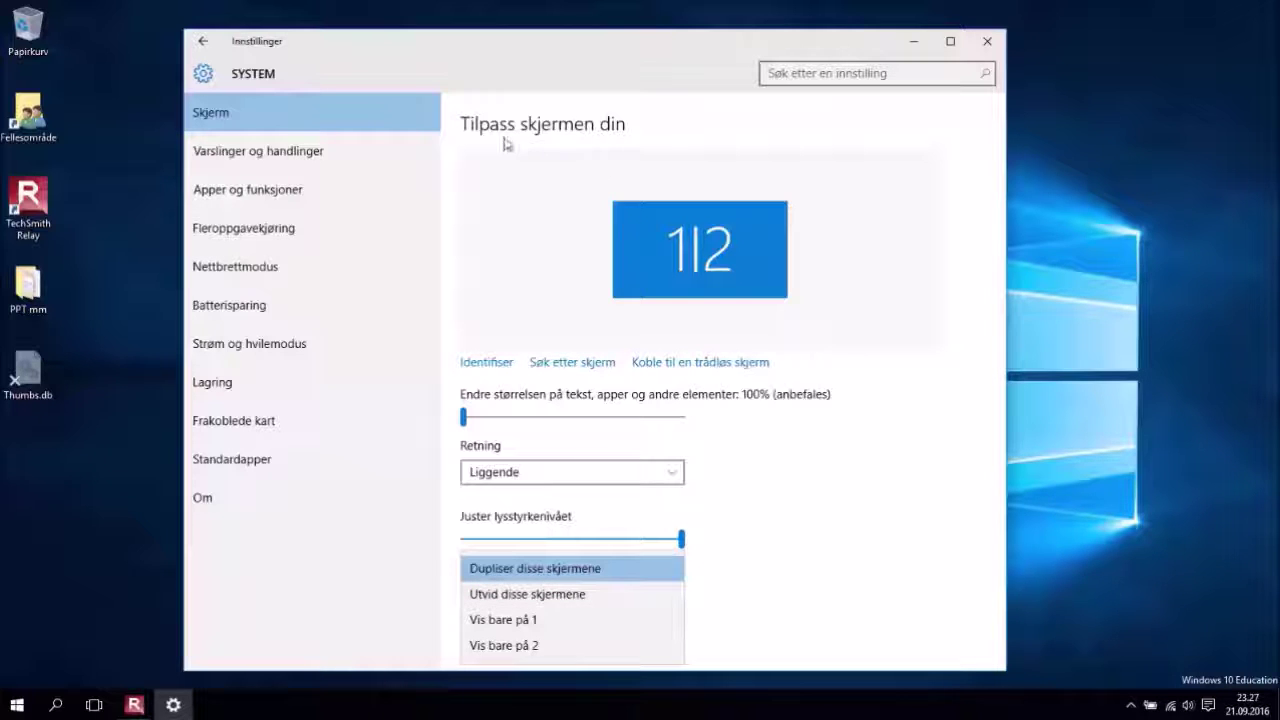
left_click(247, 153)
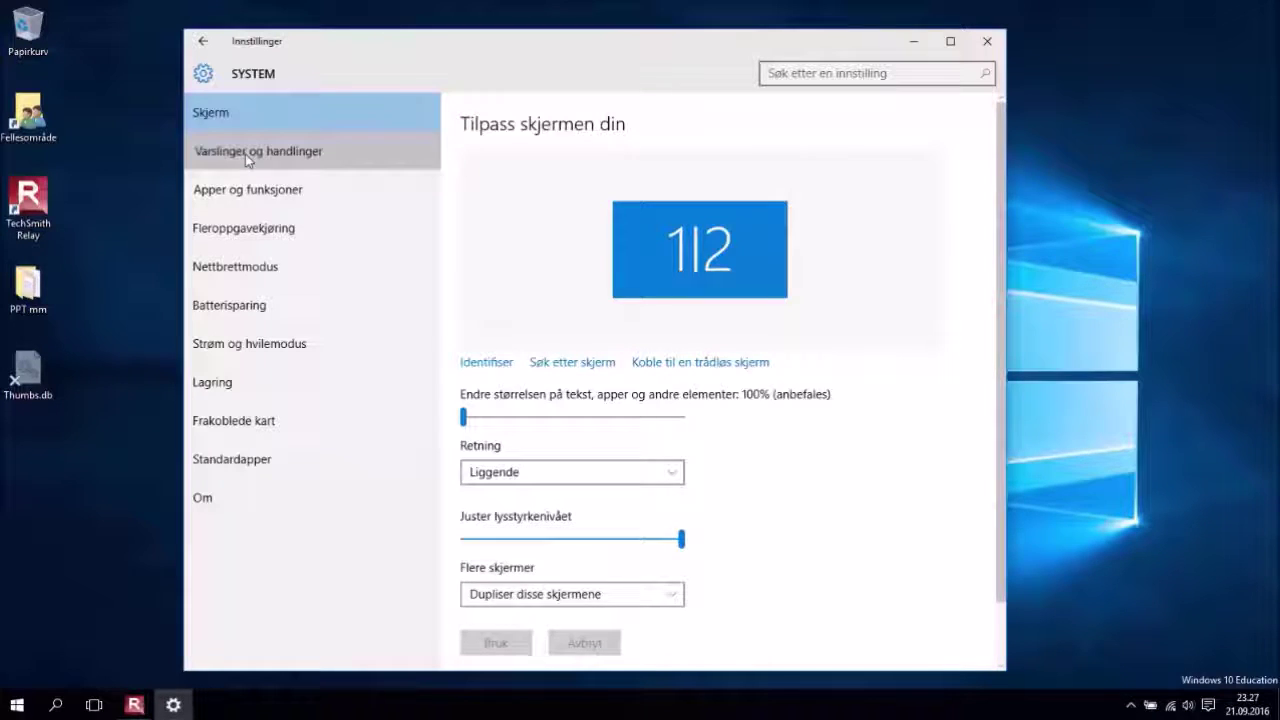
Examine the Varslinger og handlinger settings and briefly view the quick actions in the Handlingssenter
left_click(247, 158)
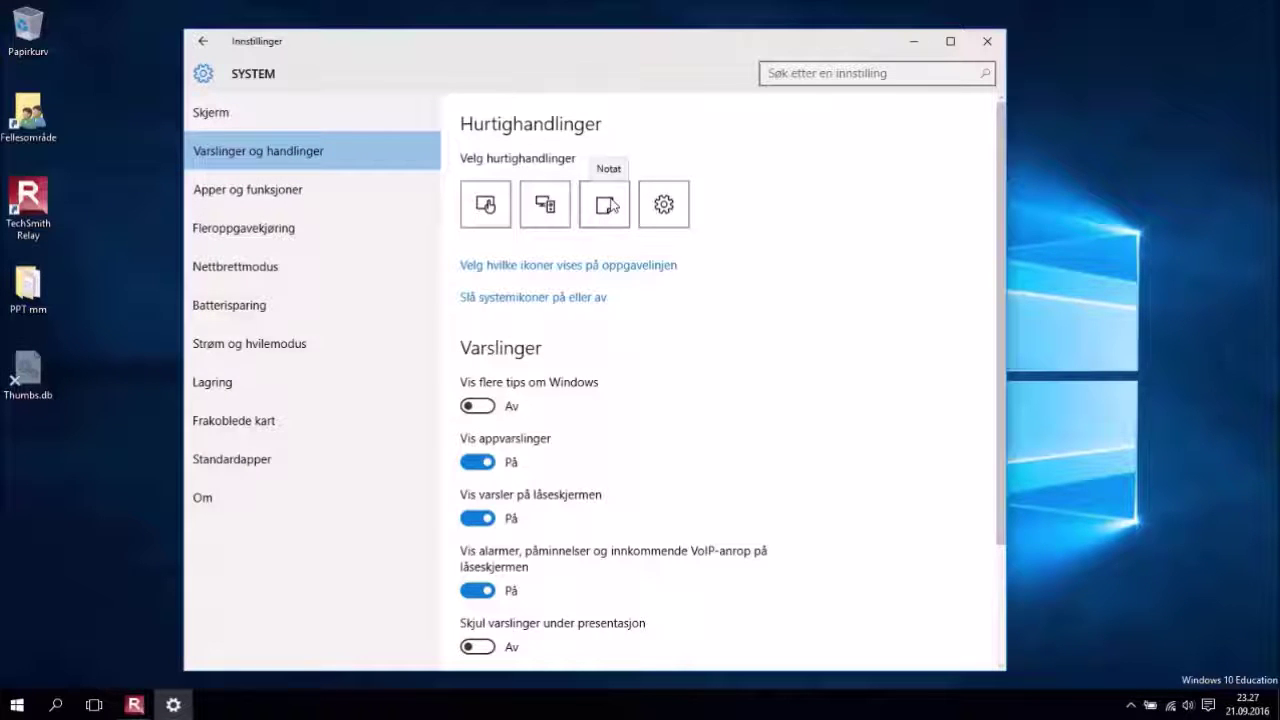
left_click(1209, 705)
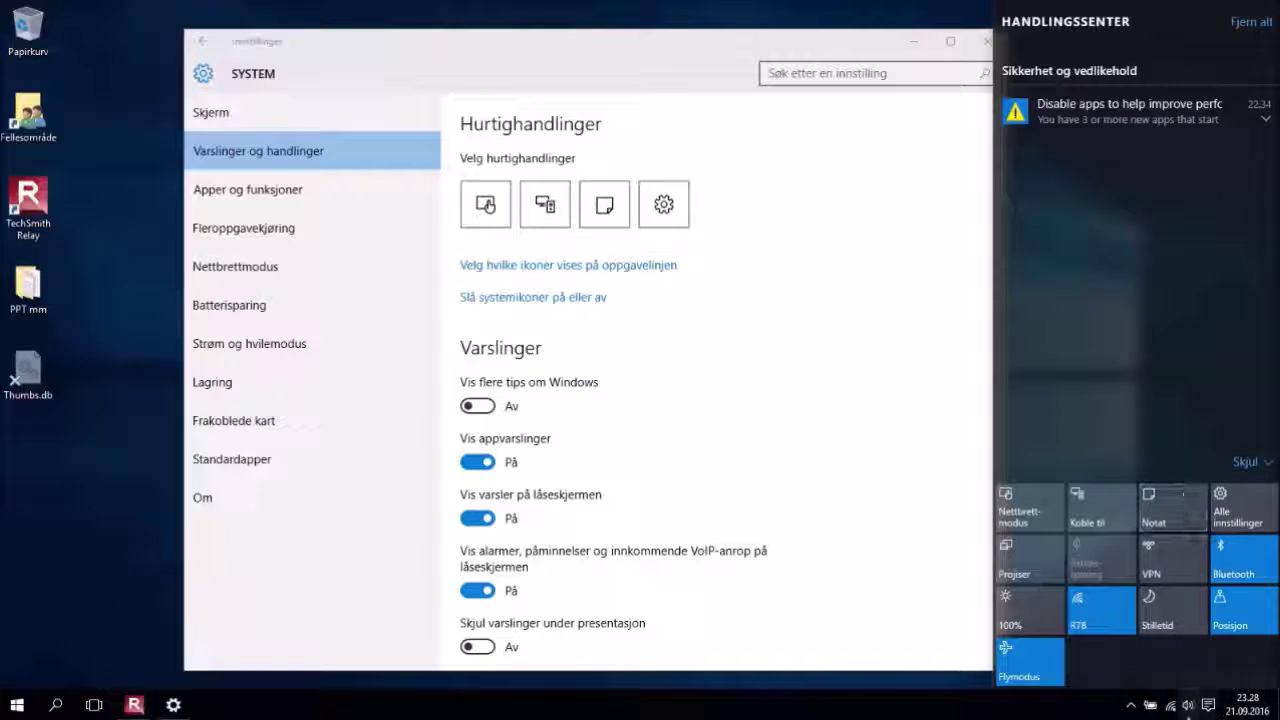
left_click(1210, 706)
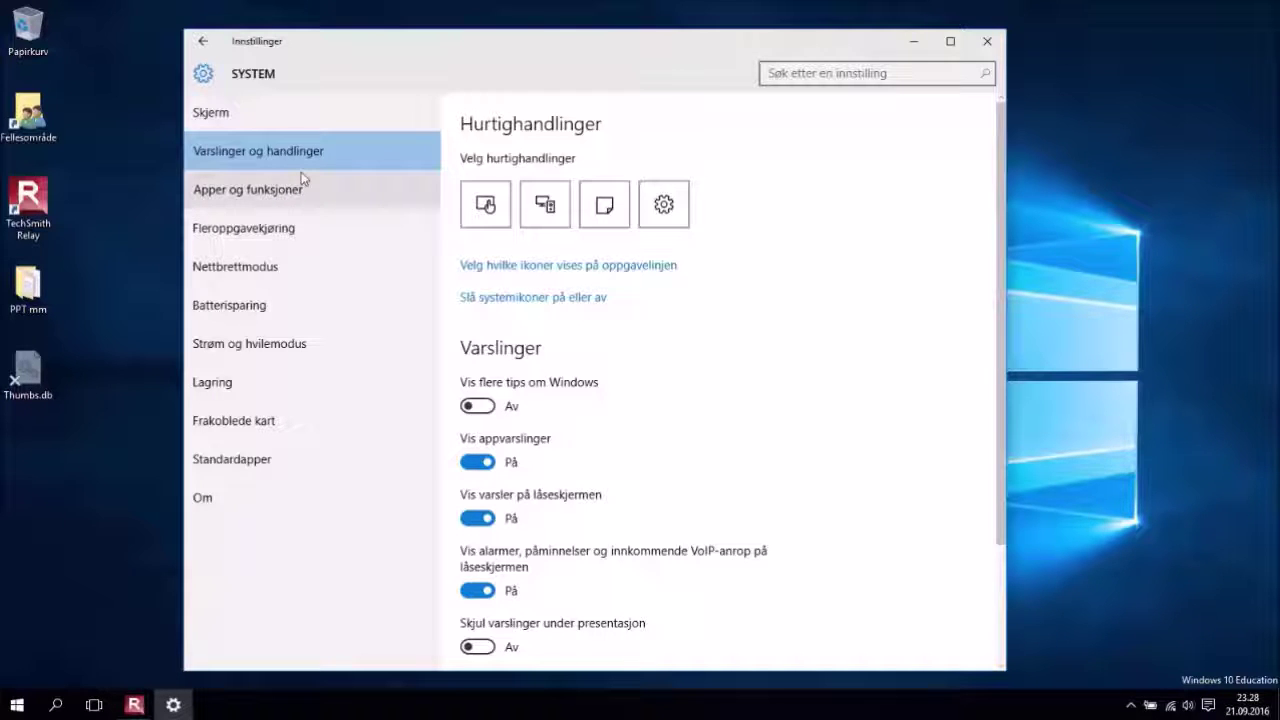
View the installed apps and features, and set the PC's sleep delay when plugged in to Aldri
left_click(250, 193)
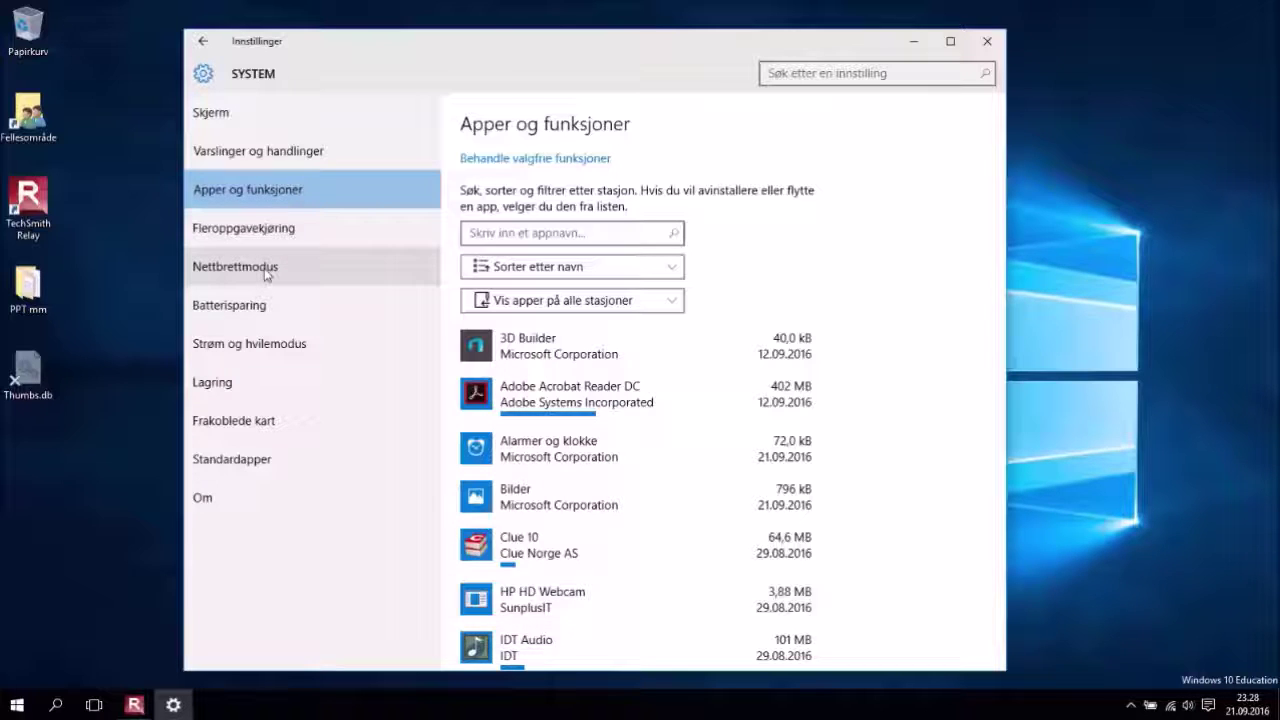
left_click(244, 345)
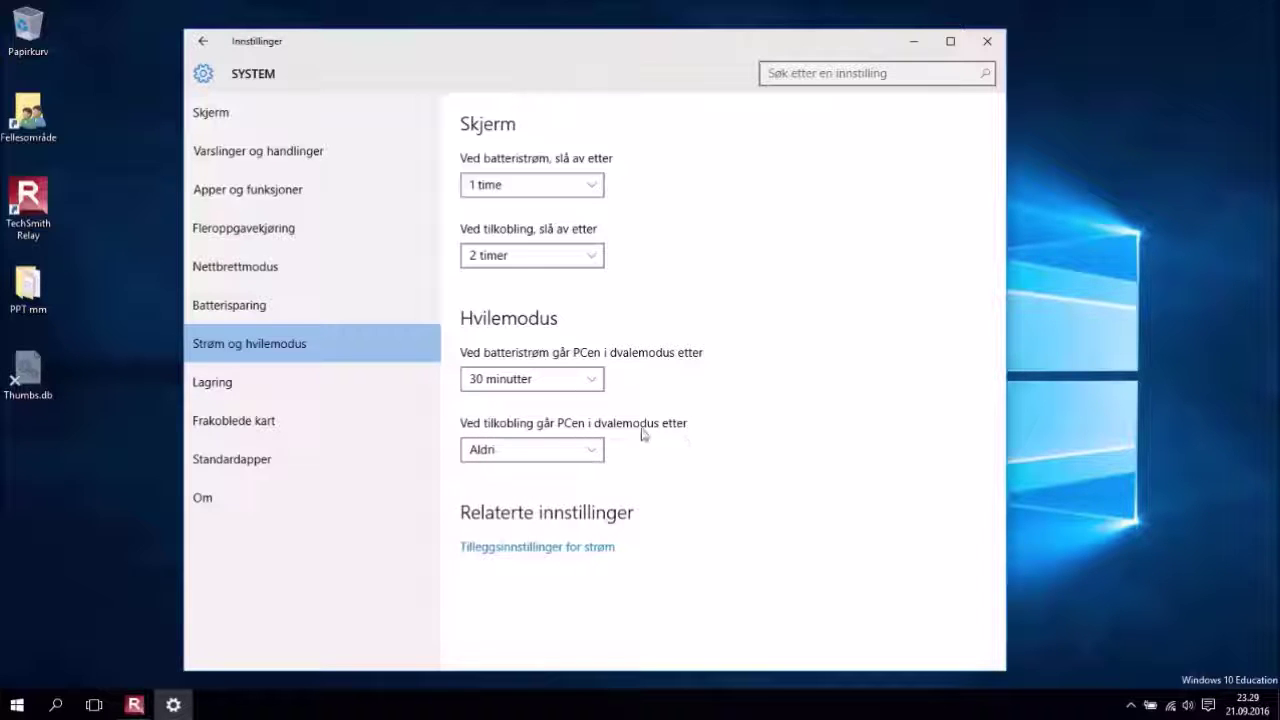
left_click(592, 449)
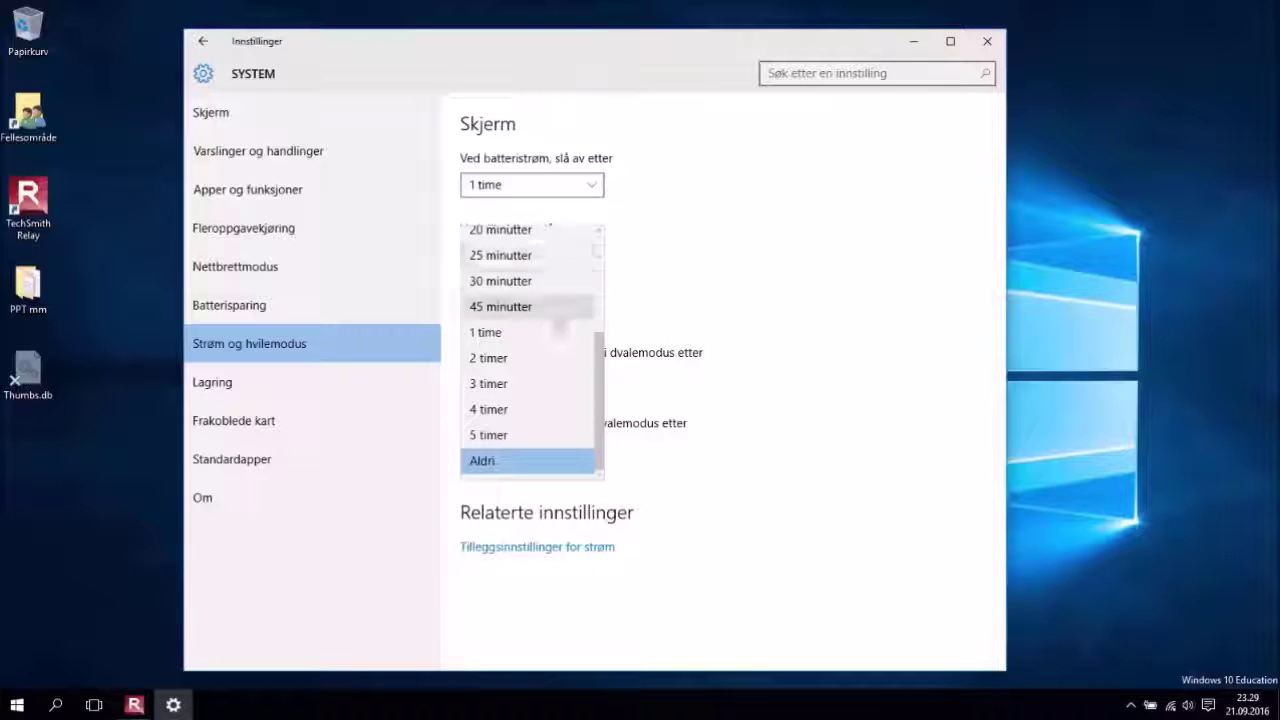
left_click(545, 465)
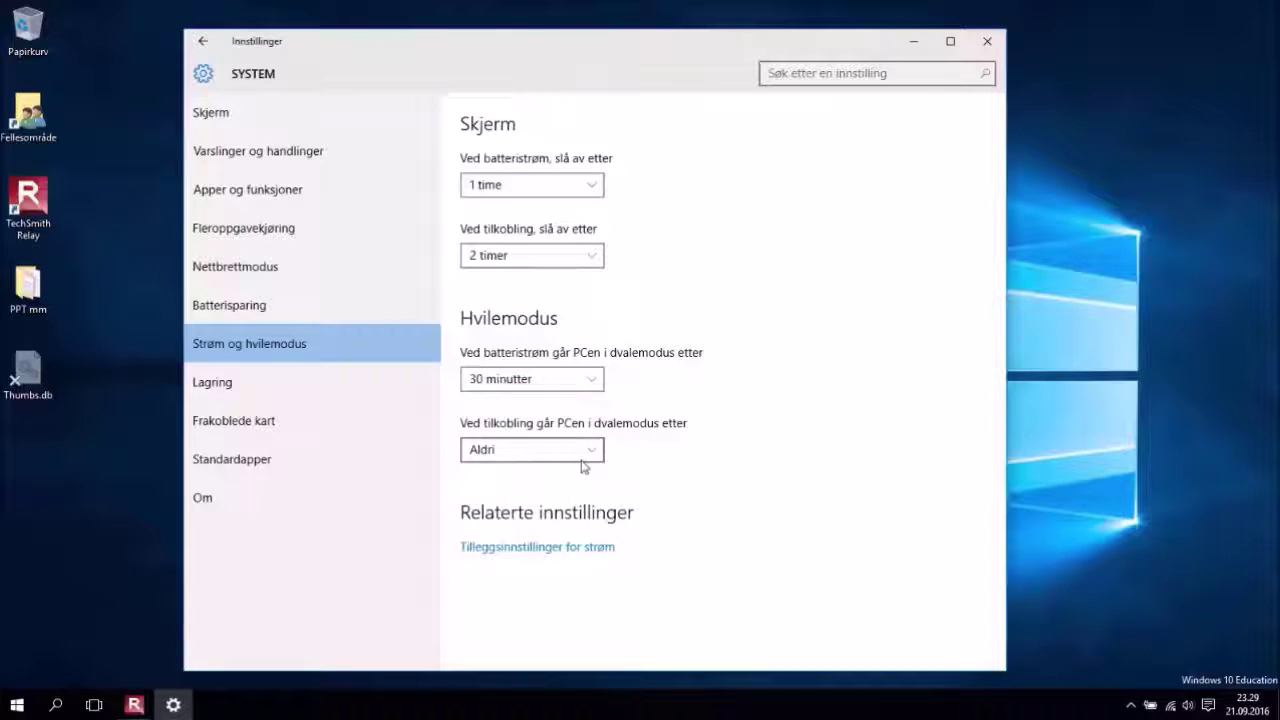
Examine the default save locations under Lagring and the offline maps settings
left_click(208, 386)
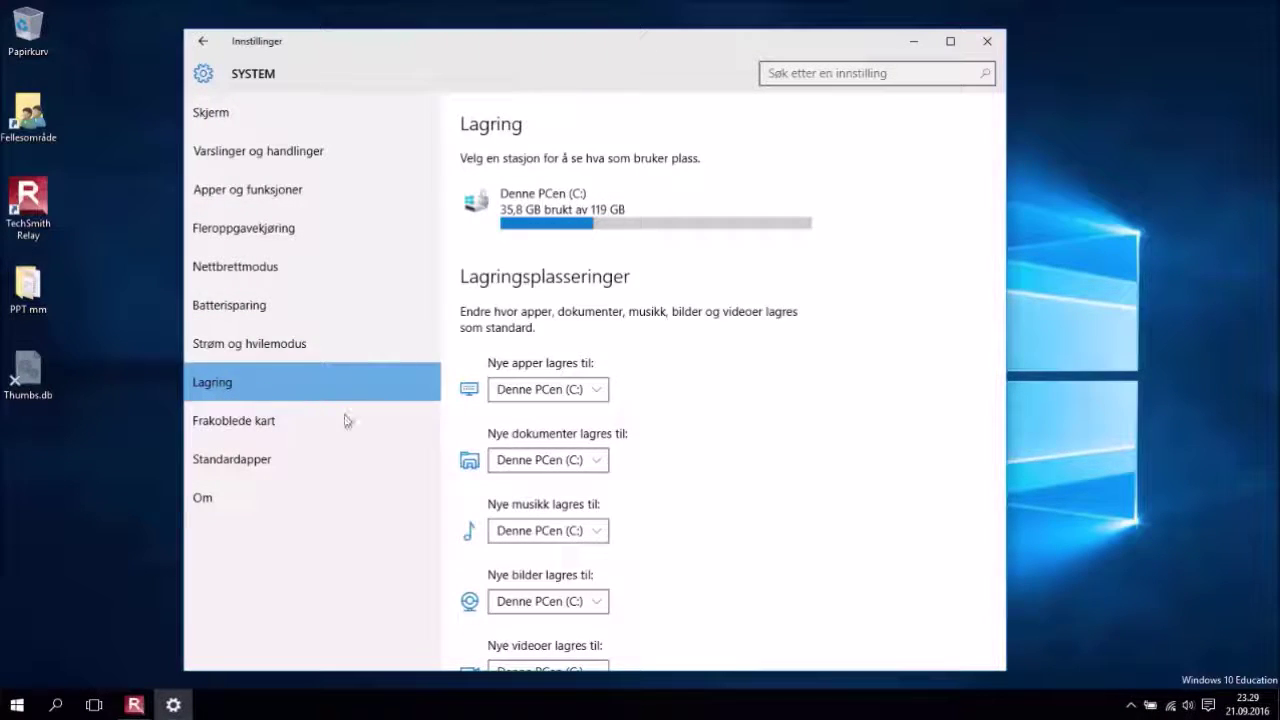
scroll(686, 424, "down", 2)
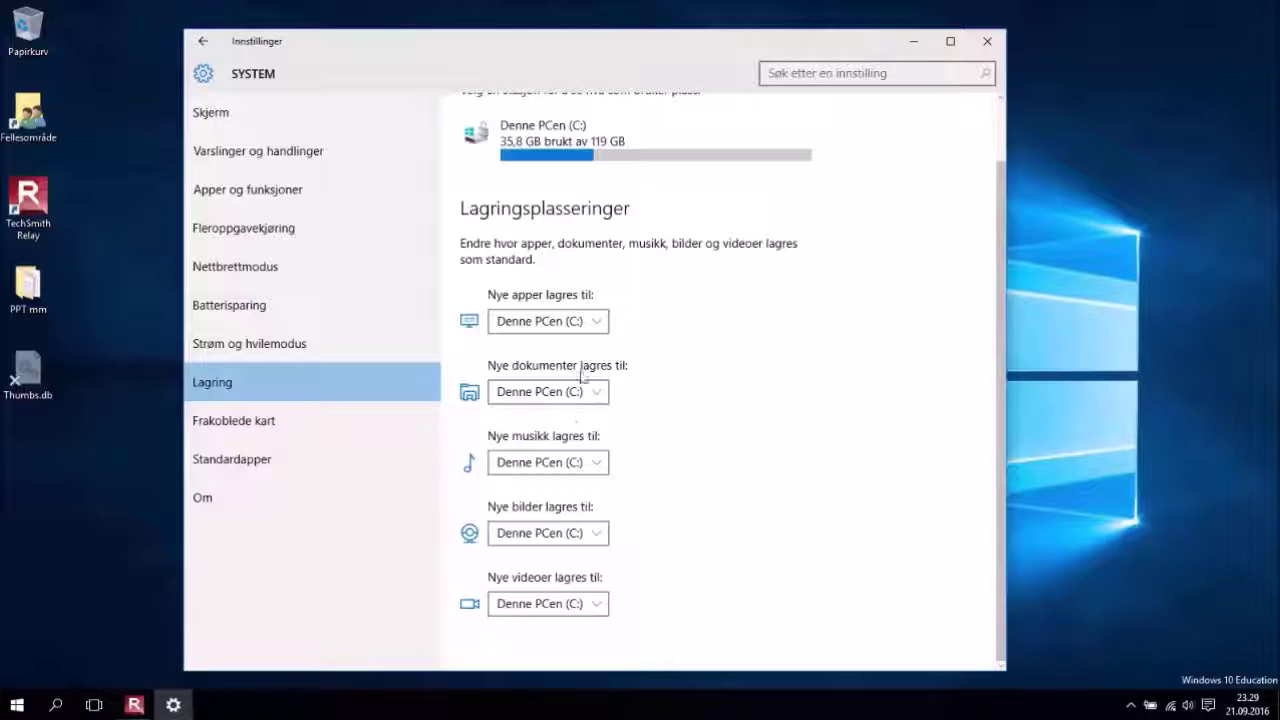
left_click(258, 426)
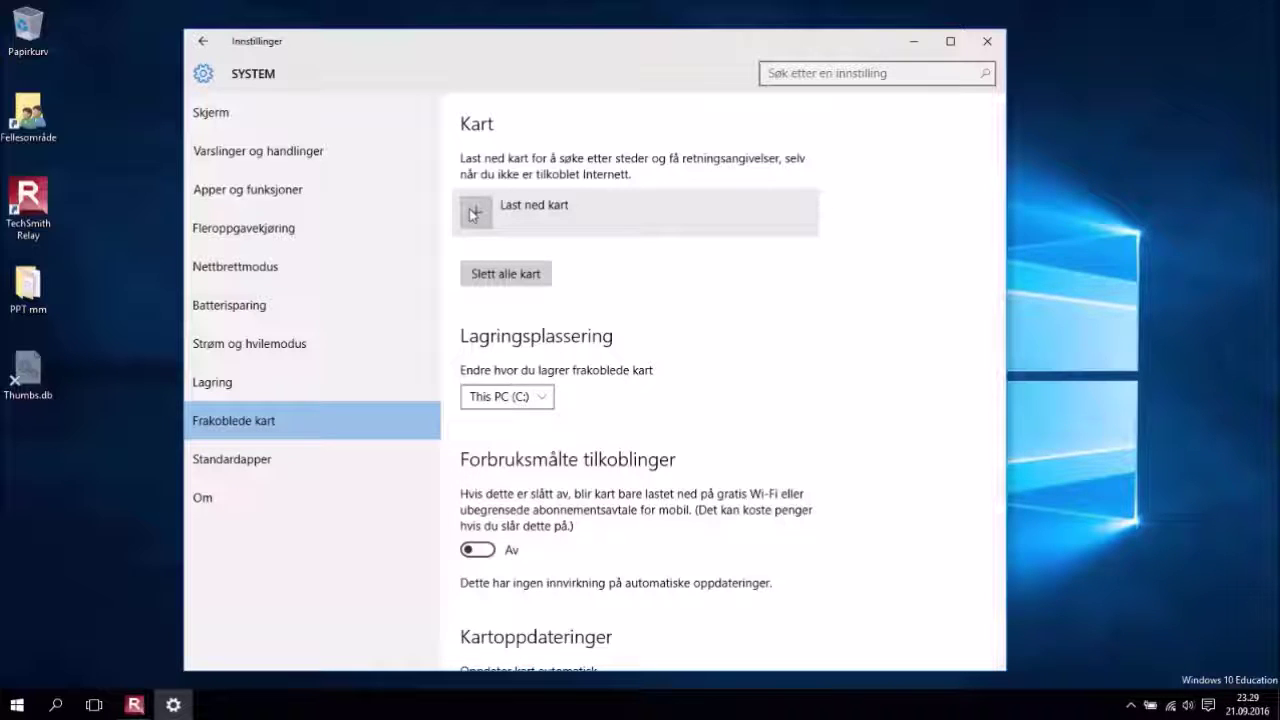
Review the default apps and open the list for choosing default apps by file type
left_click(230, 460)
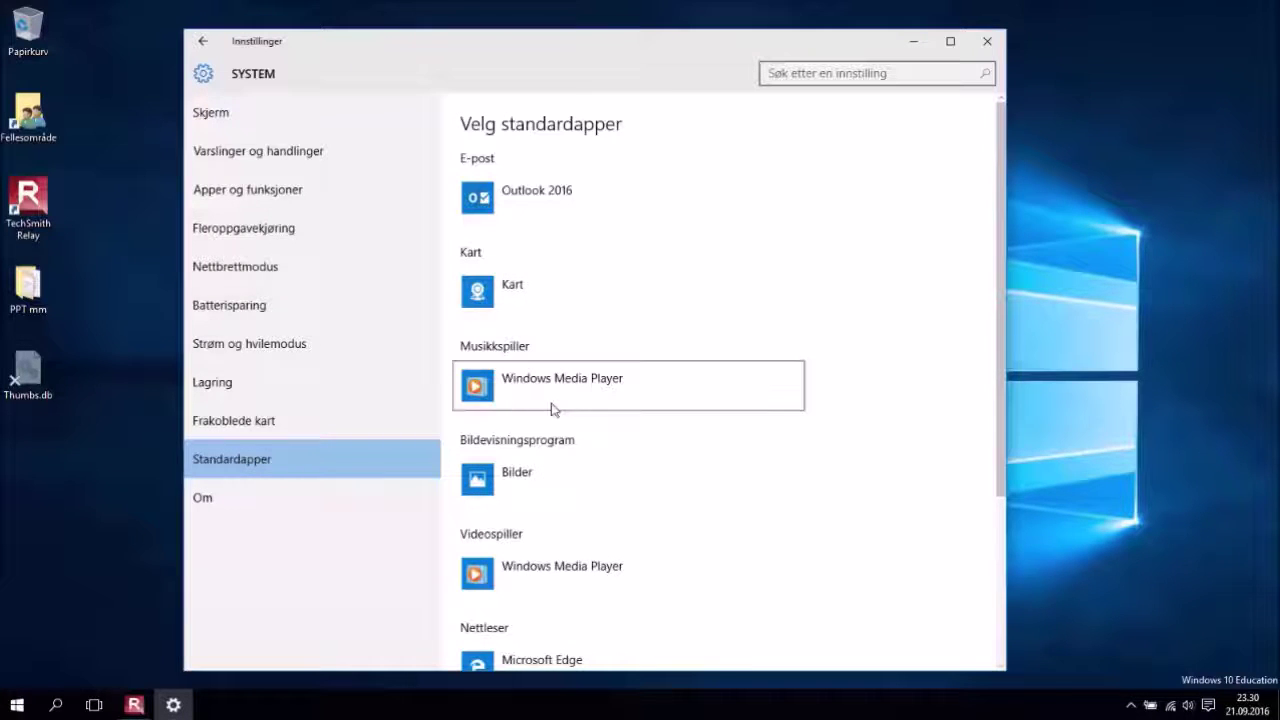
scroll(654, 409, "down", 5)
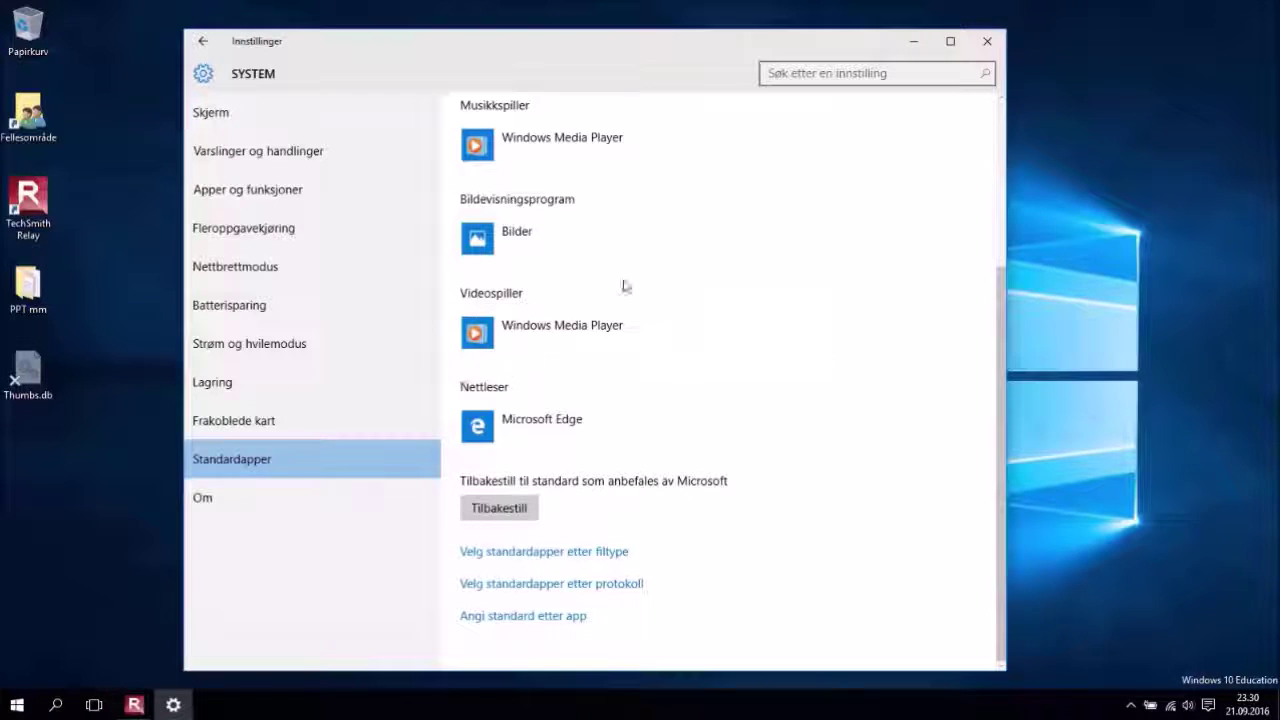
left_click(607, 556)
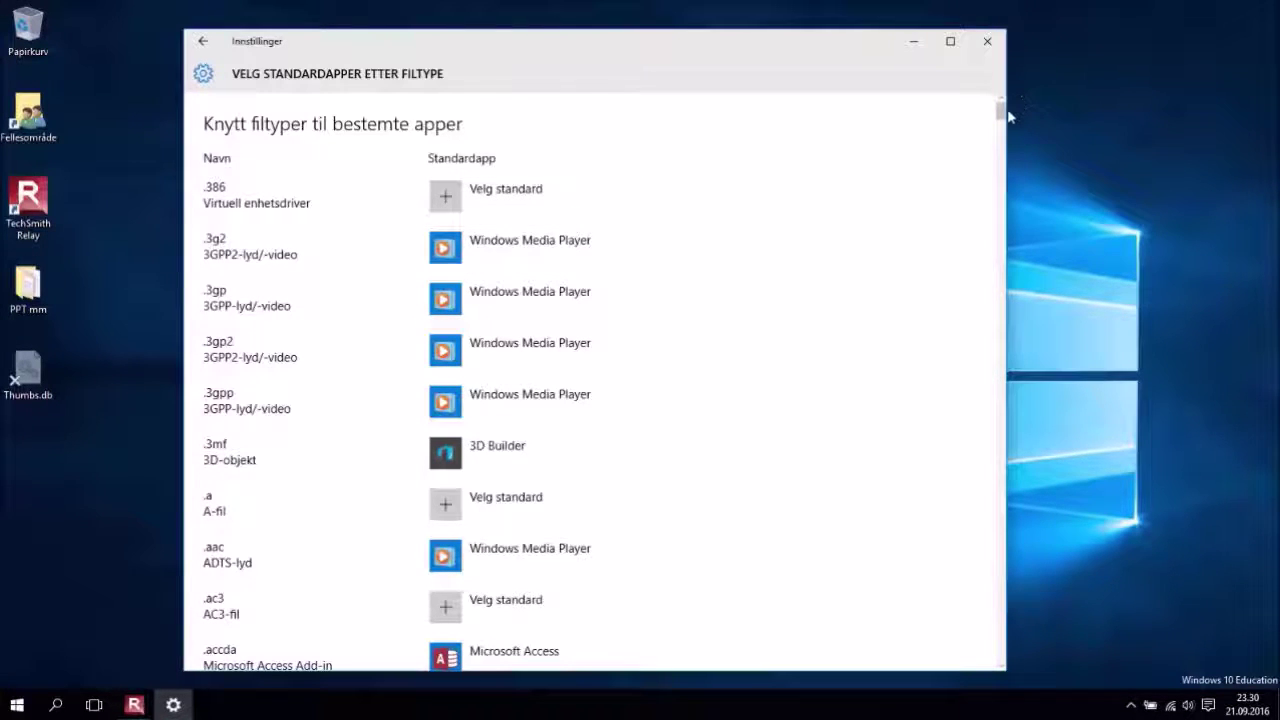
Set Adobe Acrobat Reader DC as the default app for the .pdf file type
scroll(1005, 168, "down", 5)
left_click_drag(1005, 168, 1004, 476)
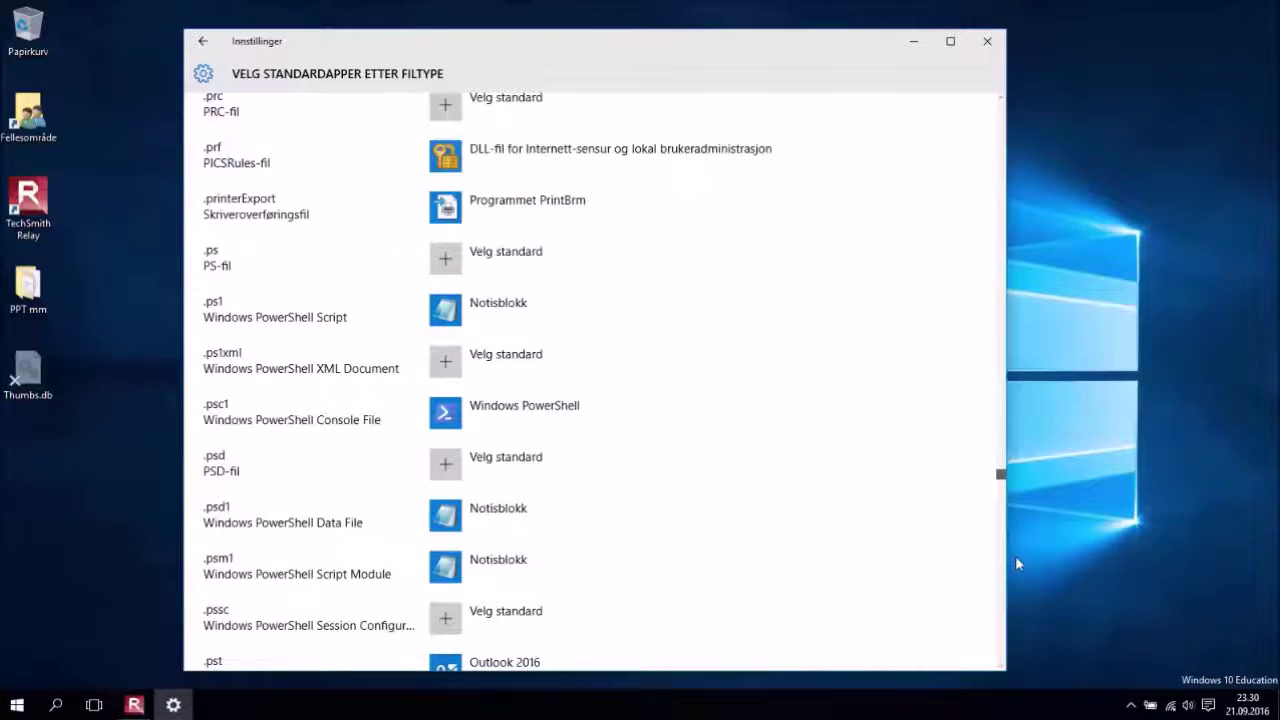
scroll(975, 542, "up", 1)
scroll(252, 250, "up", 12)
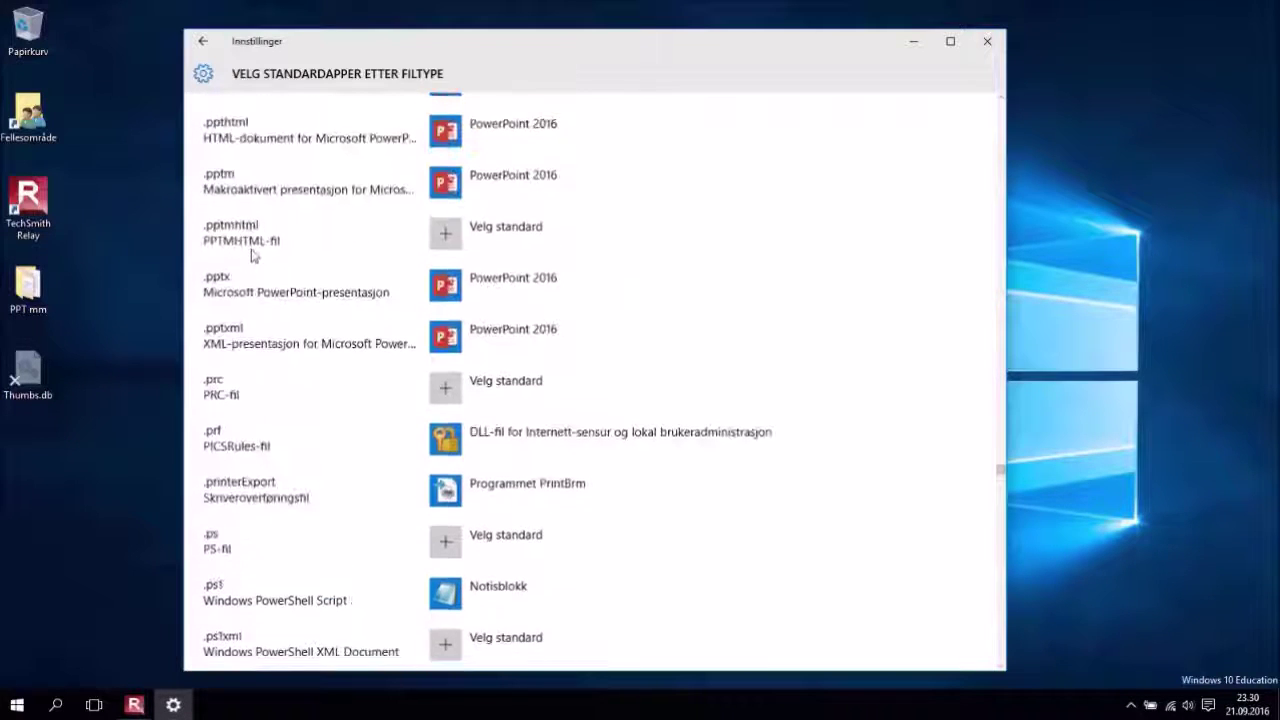
scroll(252, 257, "up", 12)
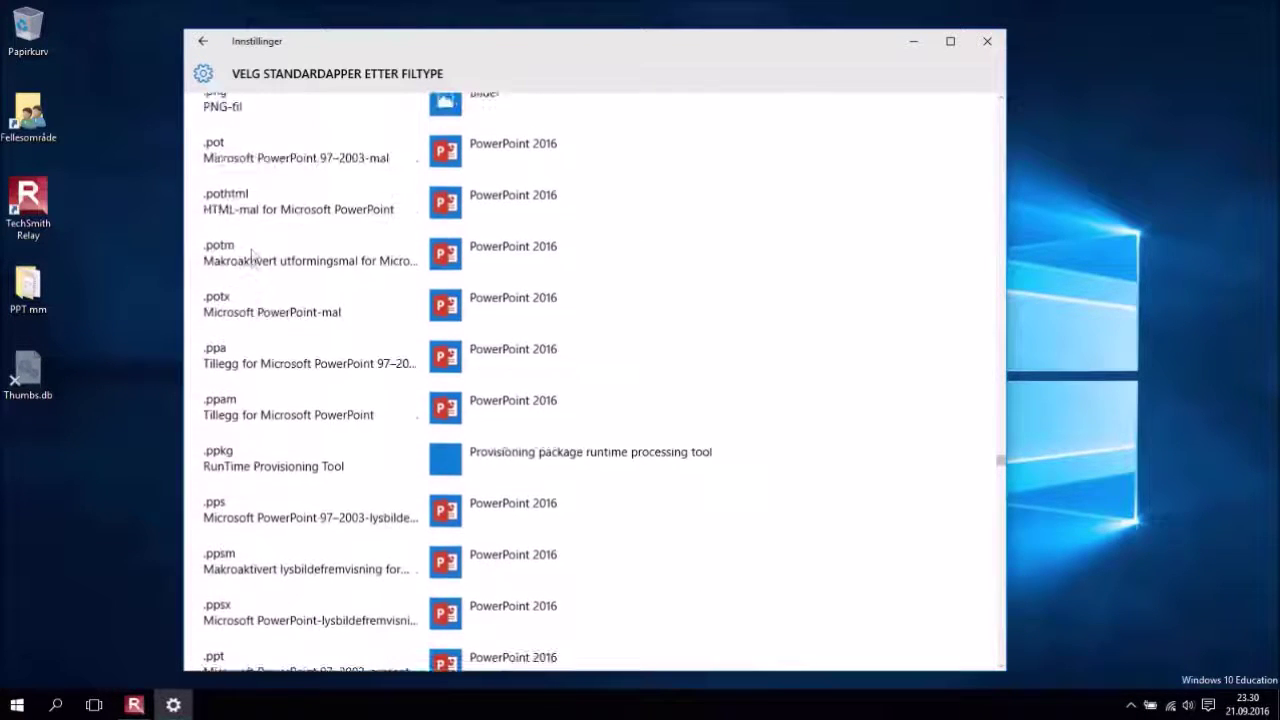
scroll(252, 257, "up", 12)
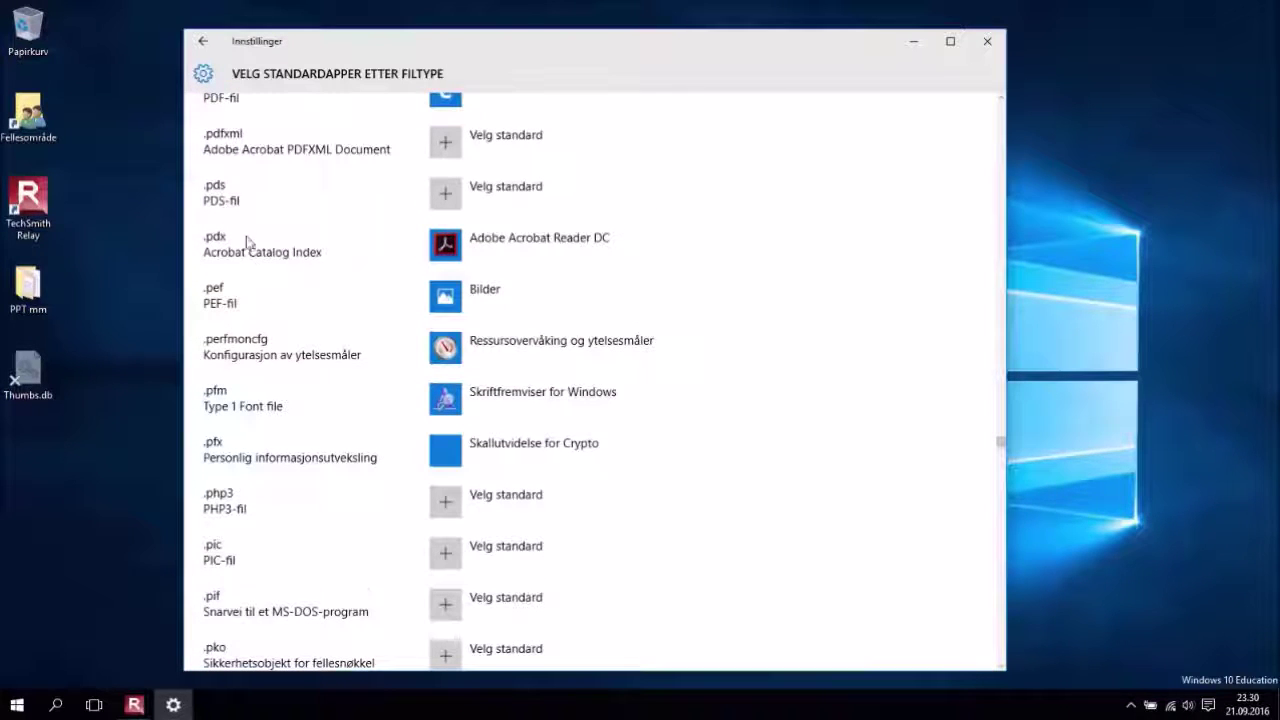
scroll(224, 248, "up", 3)
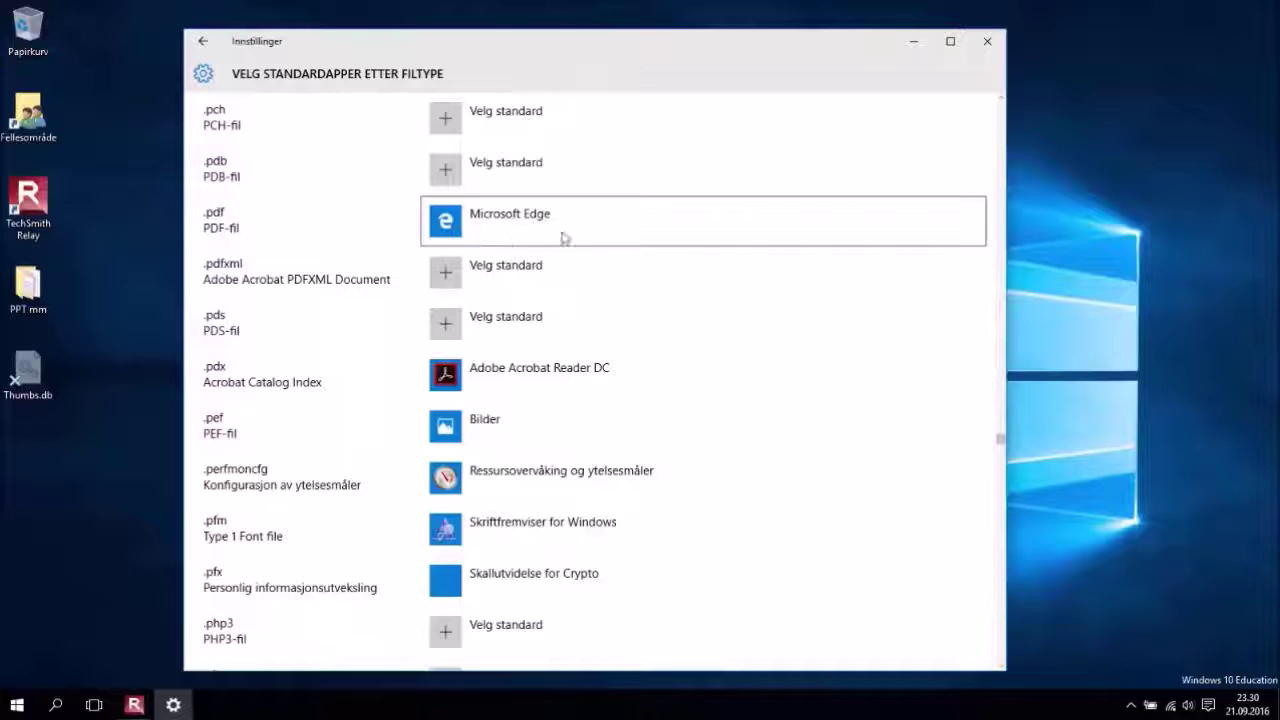
left_click(484, 215)
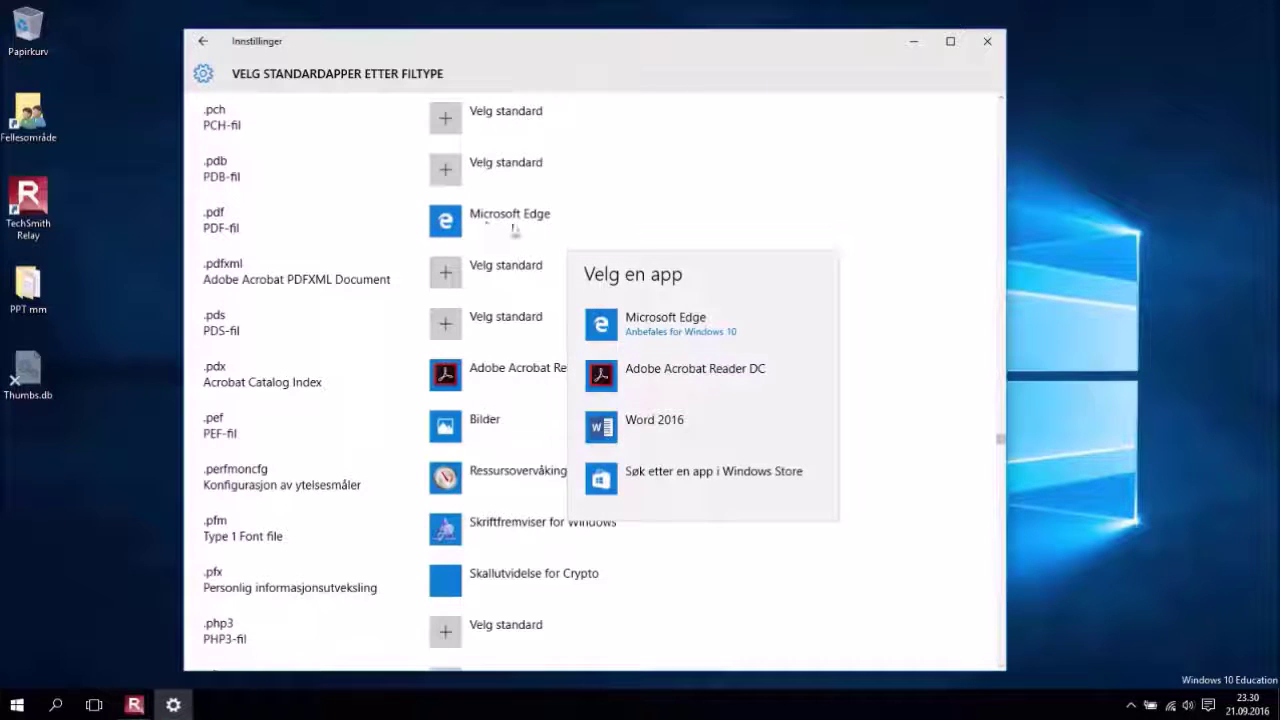
left_click(640, 374)
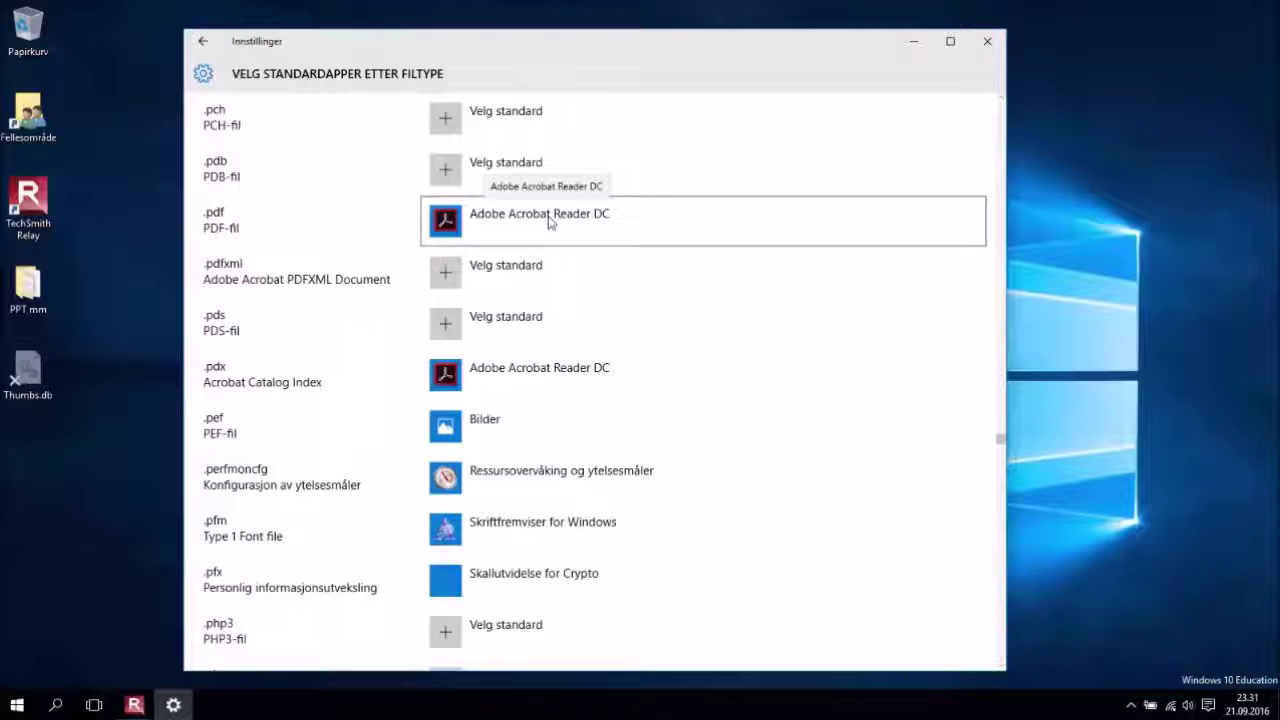
Go back to the System settings, view the PC's details under Om, and return to the settings overview
left_click(203, 44)
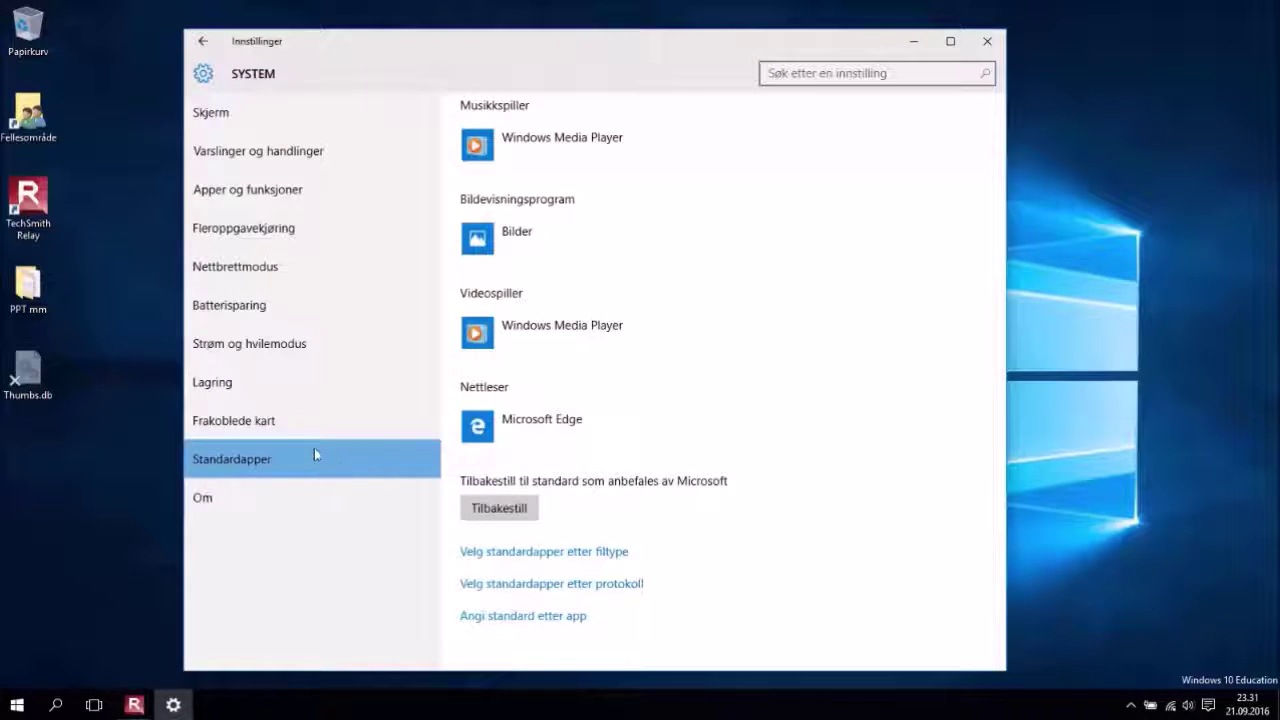
left_click(210, 495)
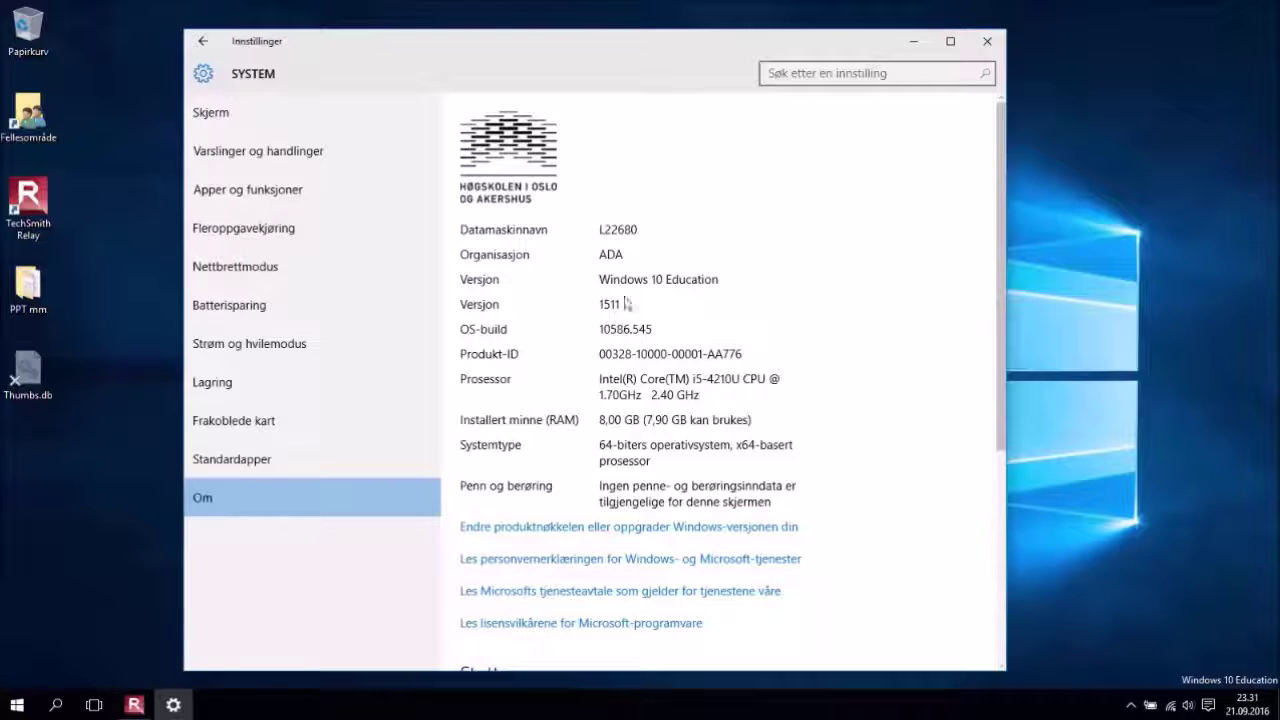
left_click(205, 43)
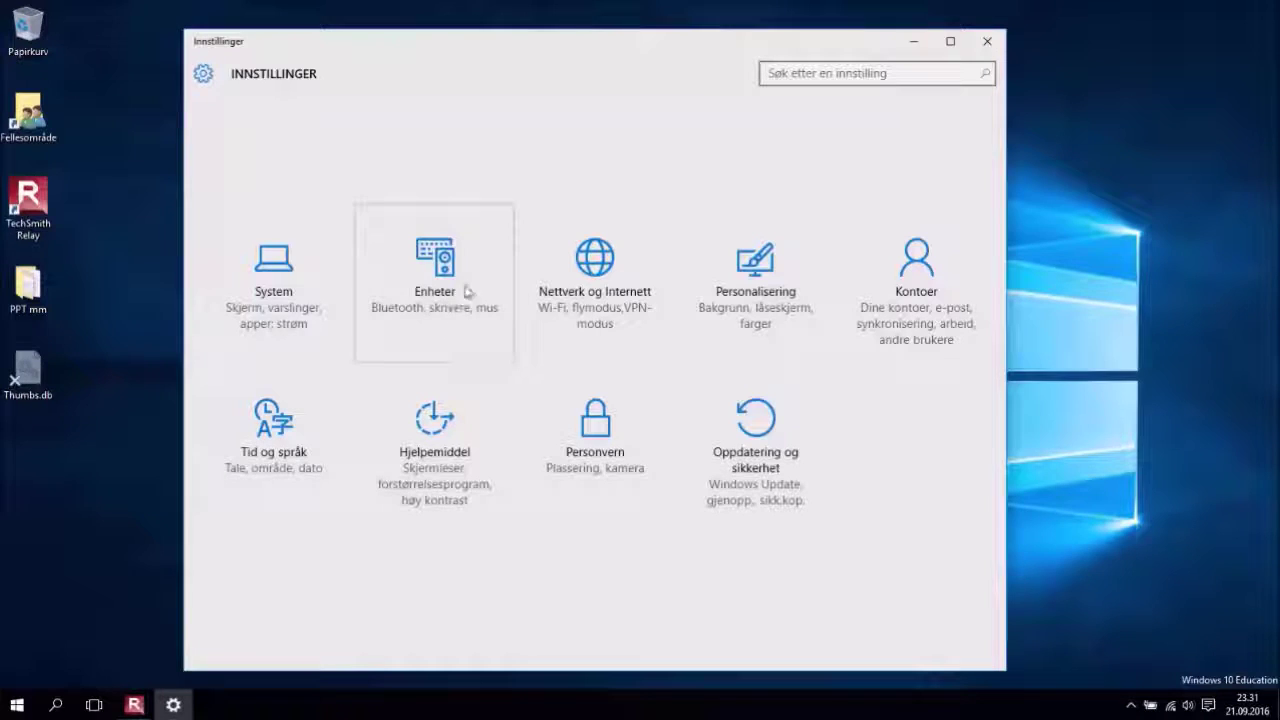
Examine the Enheter settings for printers and scanners, including the Xerox Phaser 6010N options, and view the connected devices
left_click(433, 262)
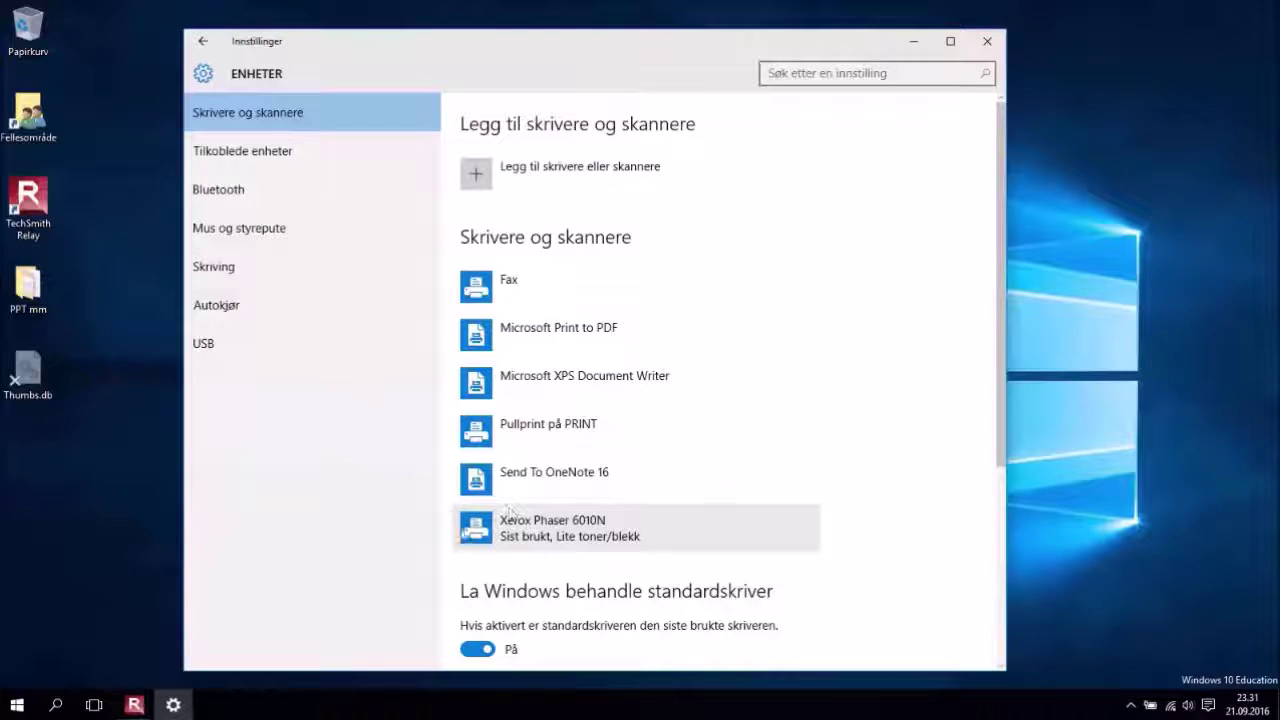
left_click(540, 530)
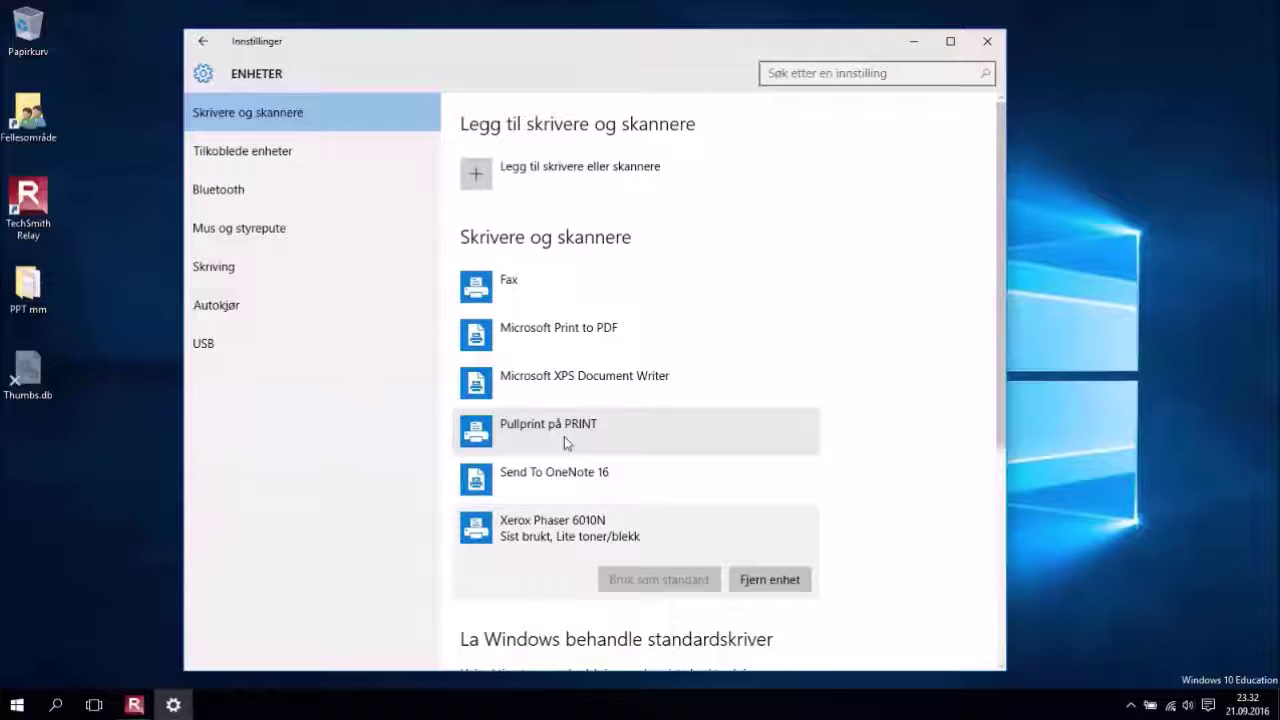
scroll(576, 435, "down", 1)
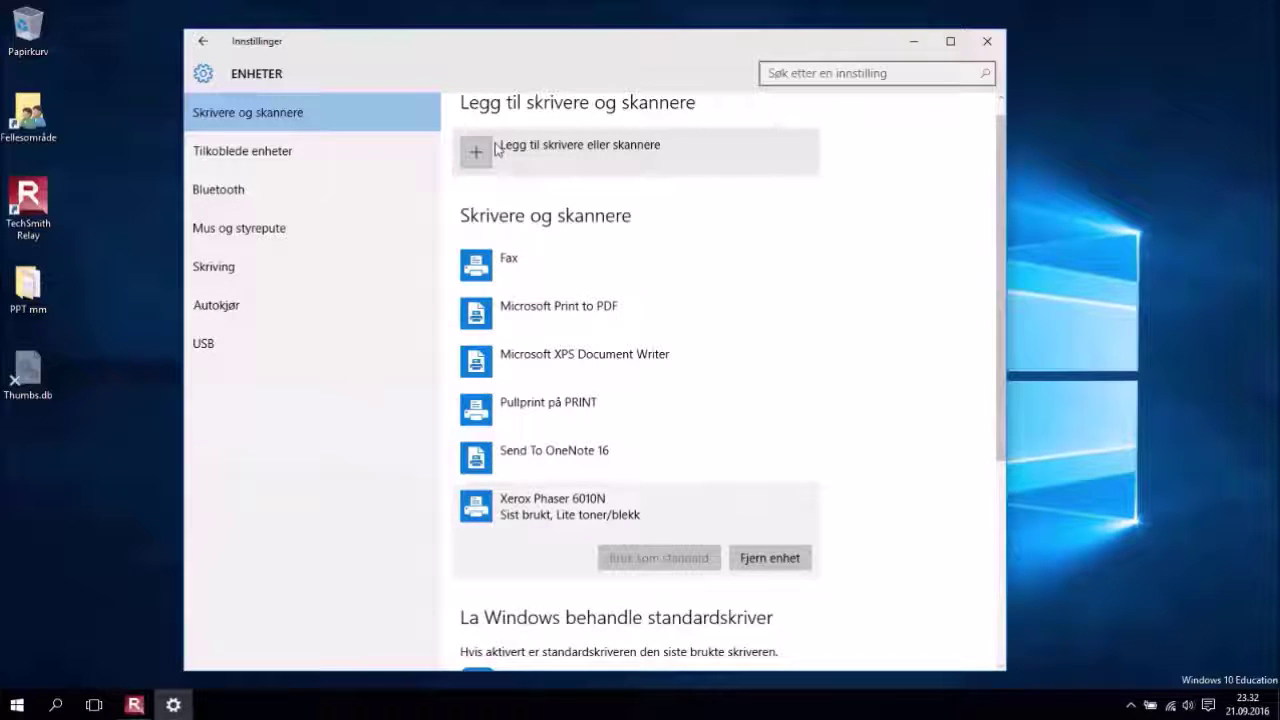
scroll(500, 150, "down", 3)
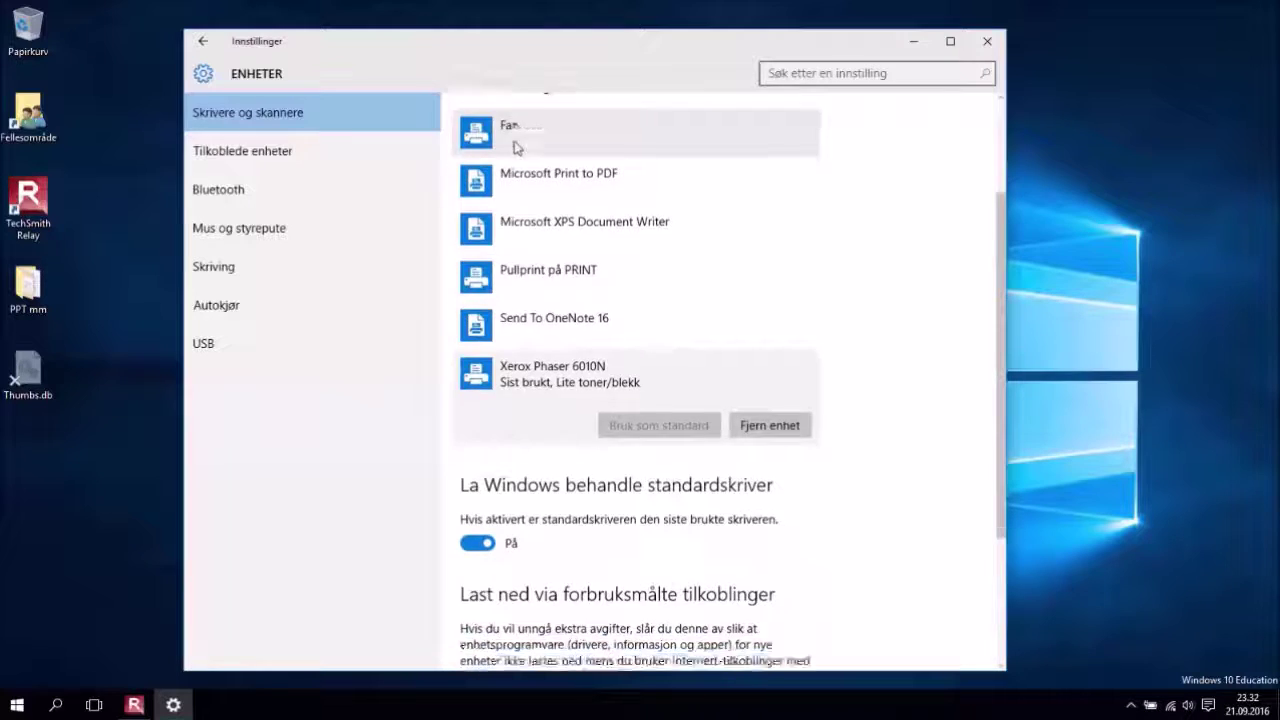
scroll(515, 147, "down", 5)
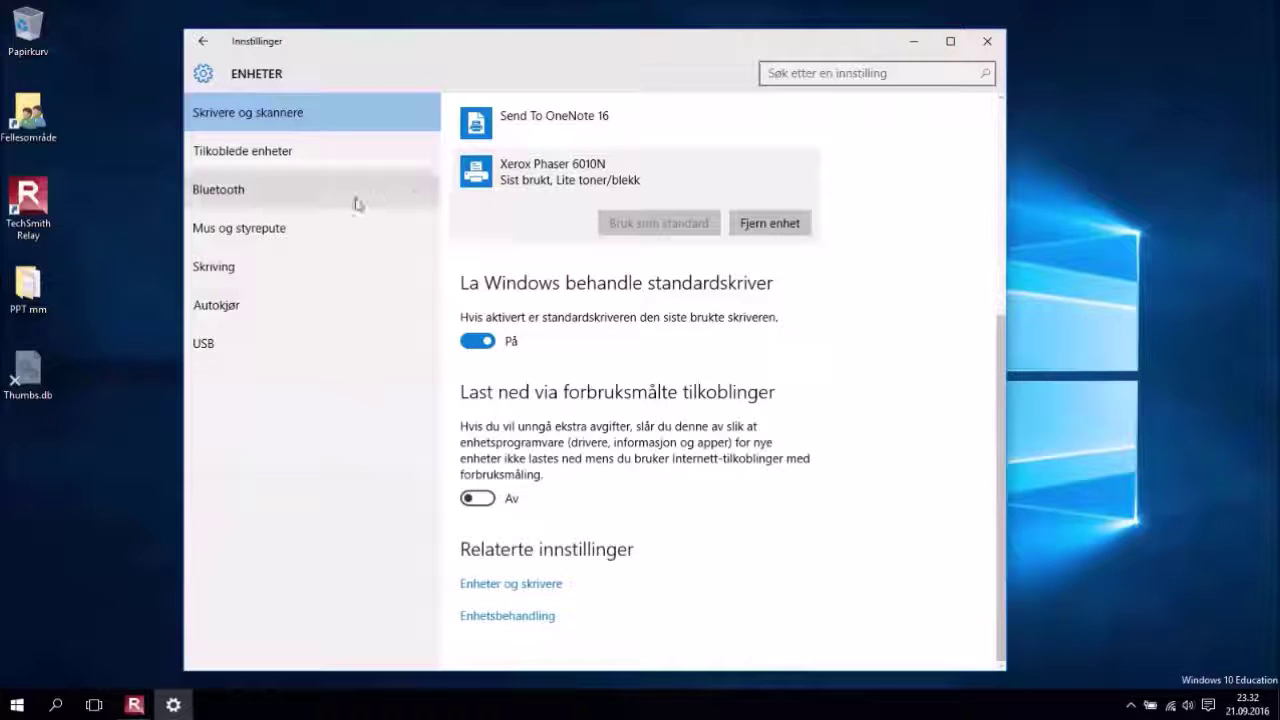
scroll(537, 207, "up", 4)
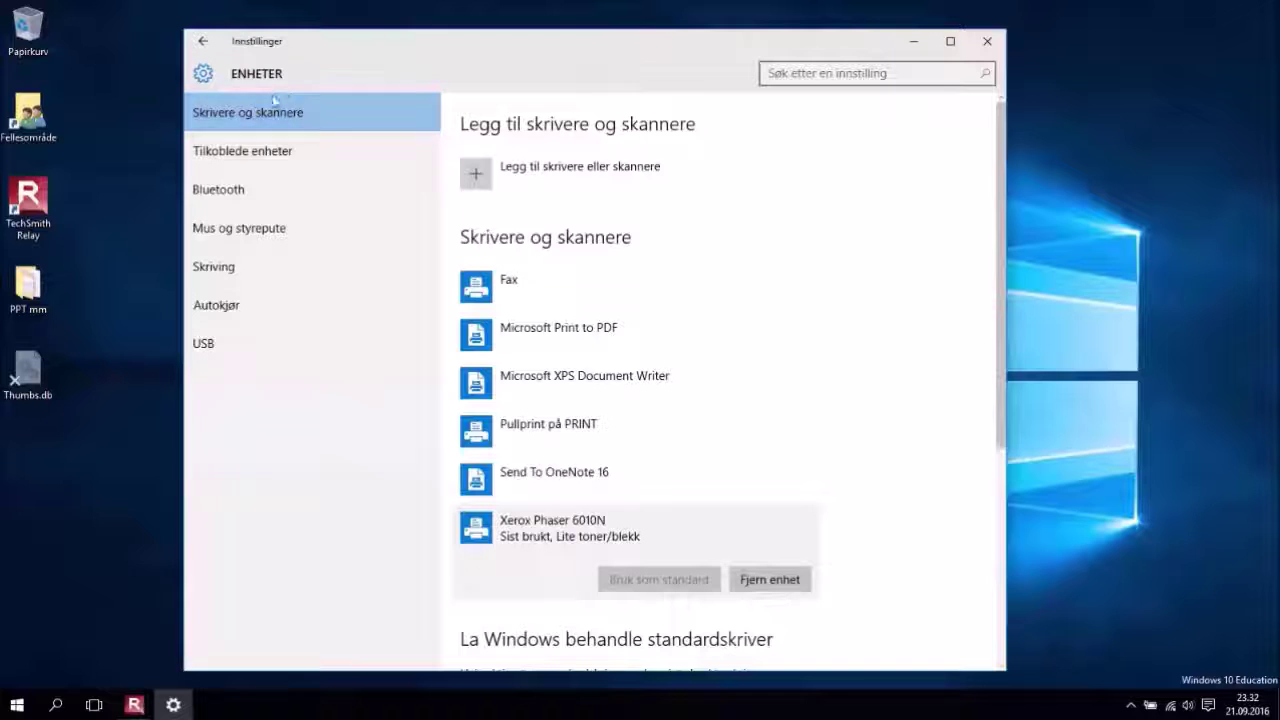
left_click(258, 151)
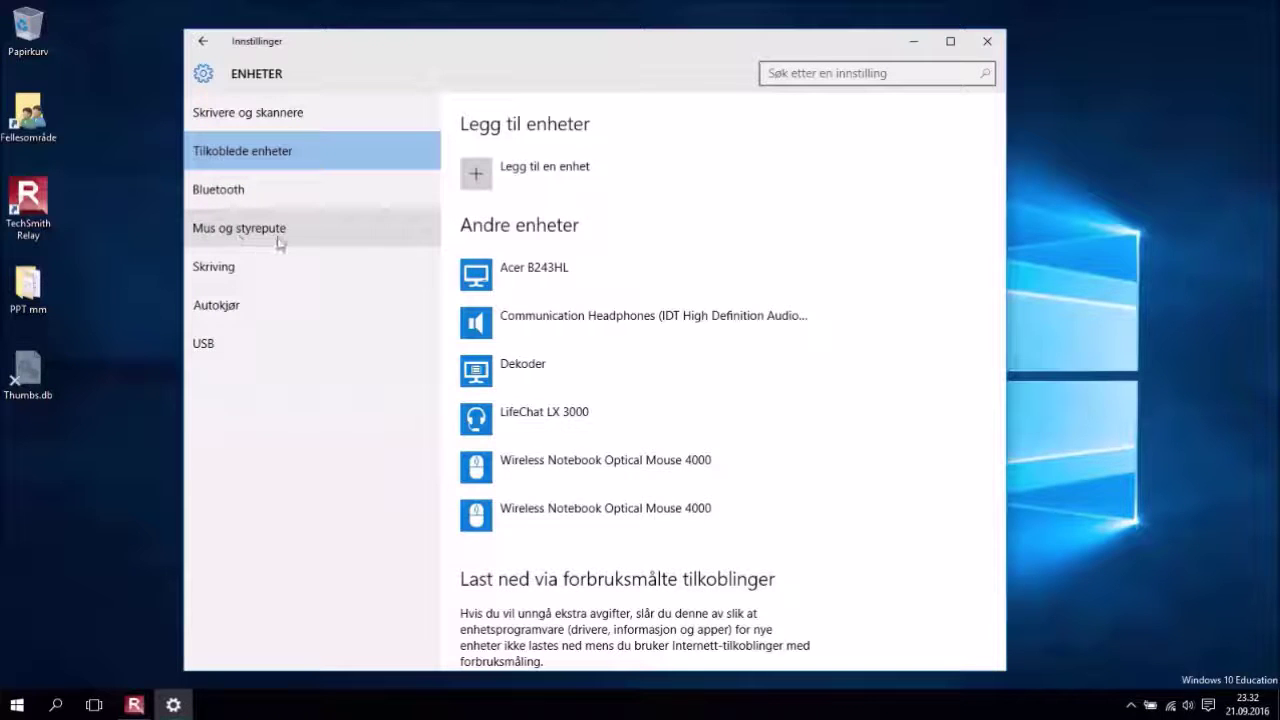
View the Mus og styrepute and Skriving settings under Enheter, and return to the settings overview
left_click(244, 232)
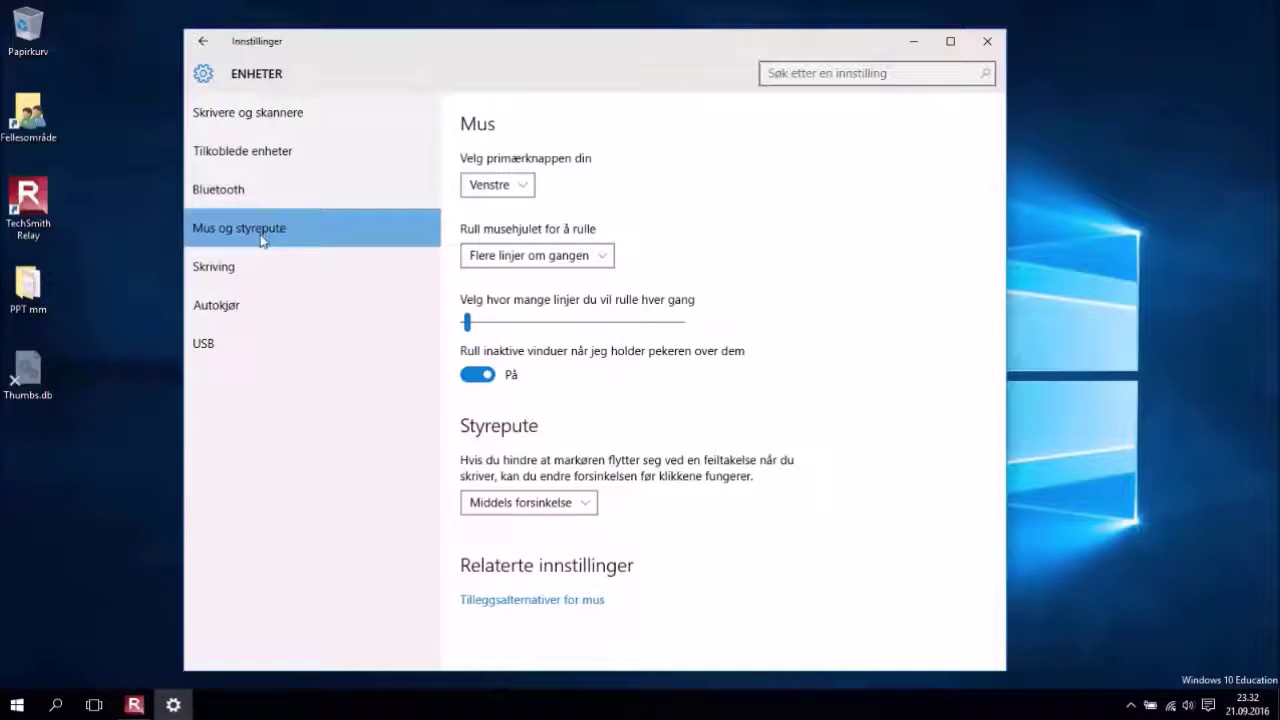
left_click(223, 269)
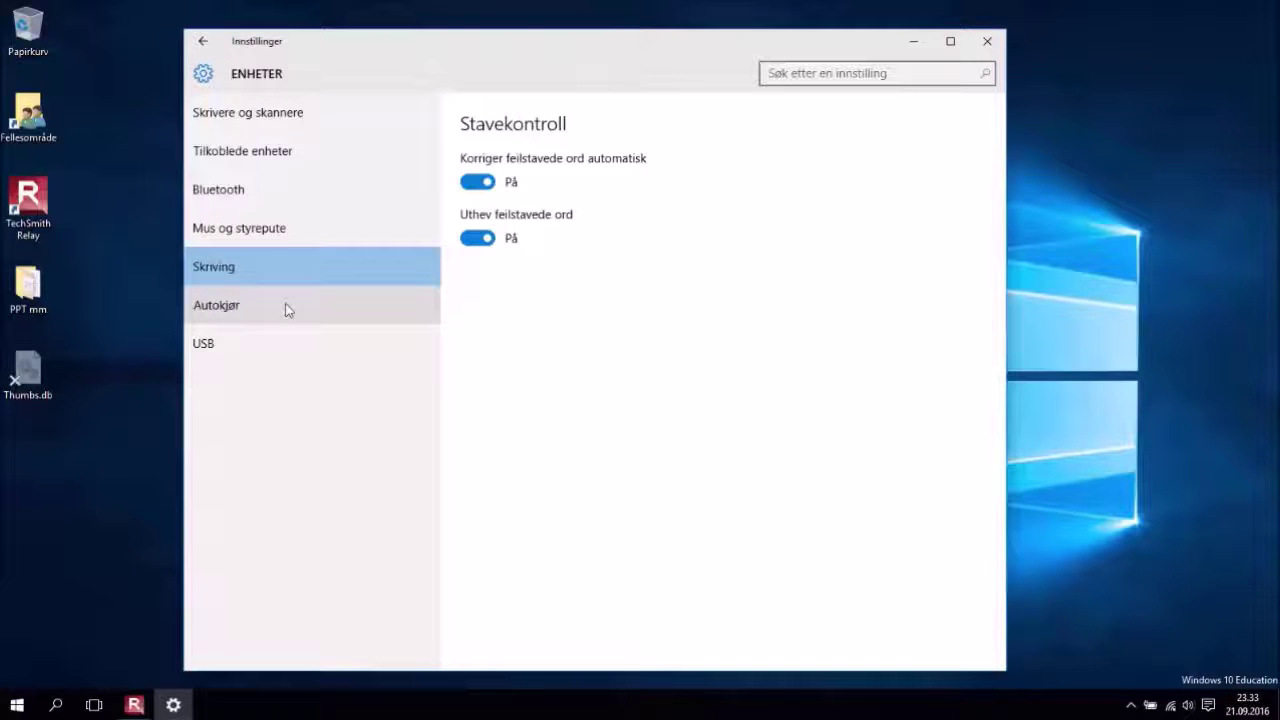
left_click(201, 42)
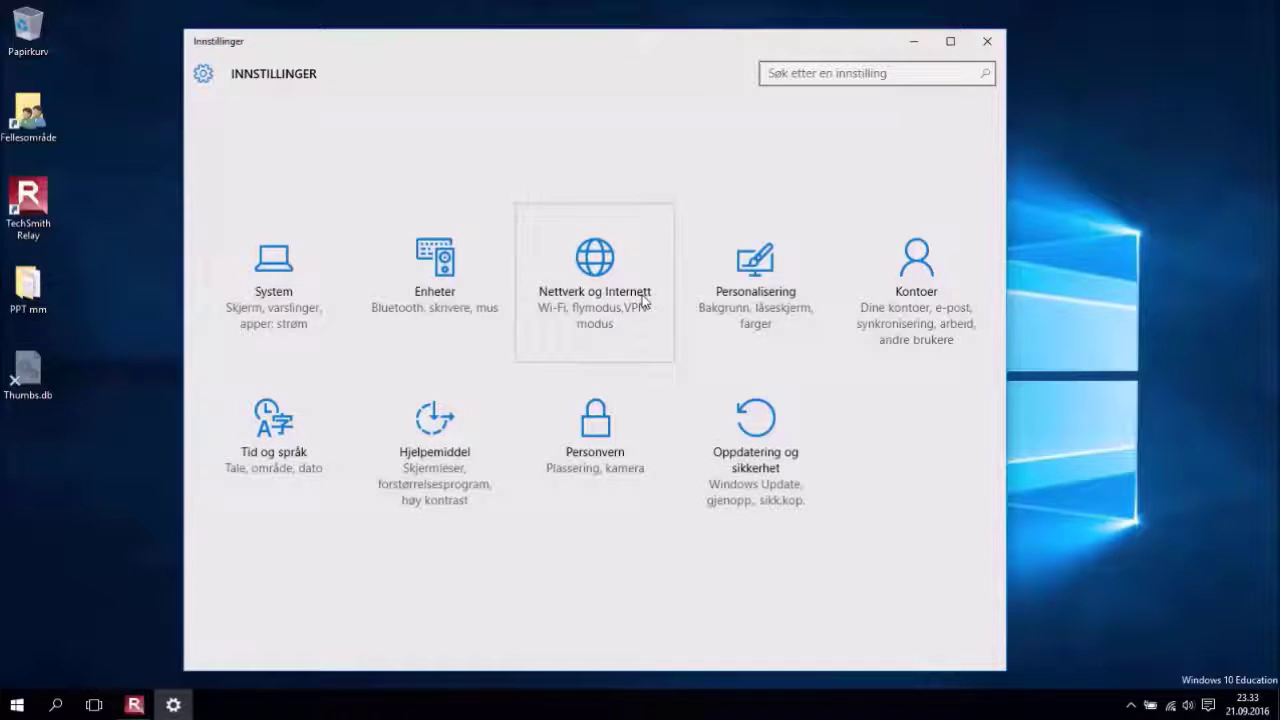
Review the Wi-Fi, Flymodus and Databruk settings under Nettverk og Internett, and return to the settings overview
left_click(598, 262)
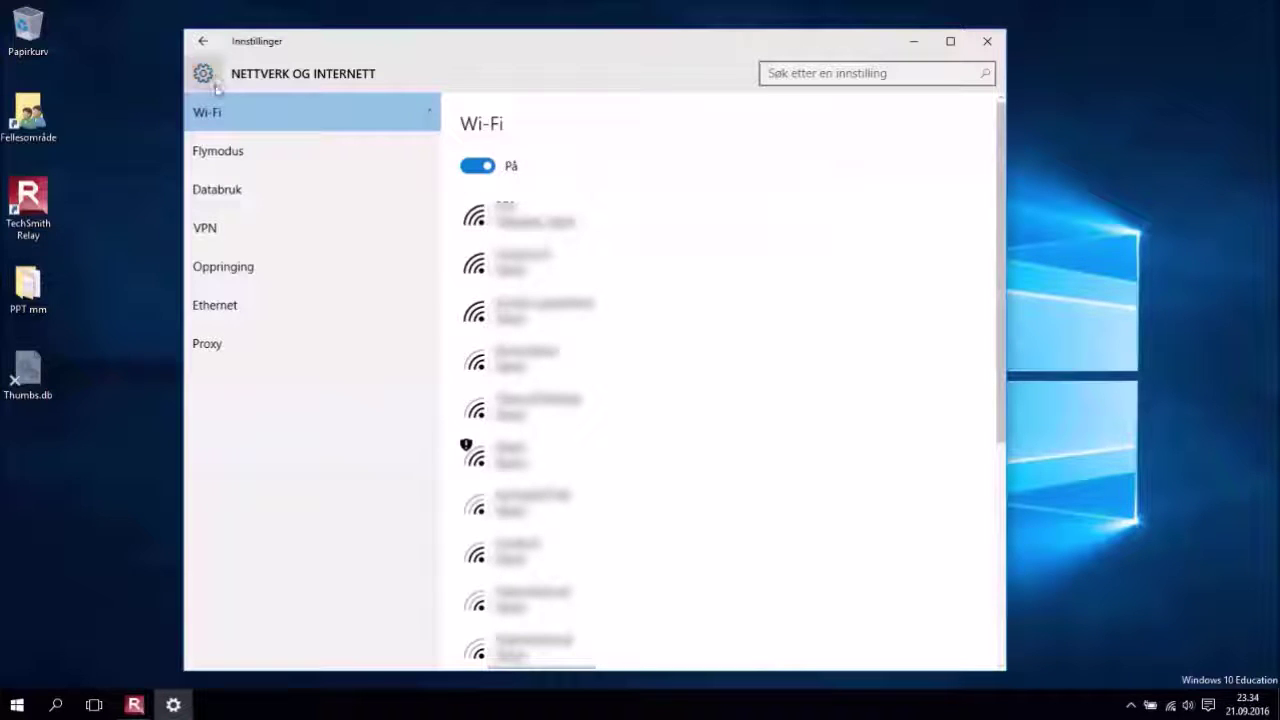
left_click(237, 151)
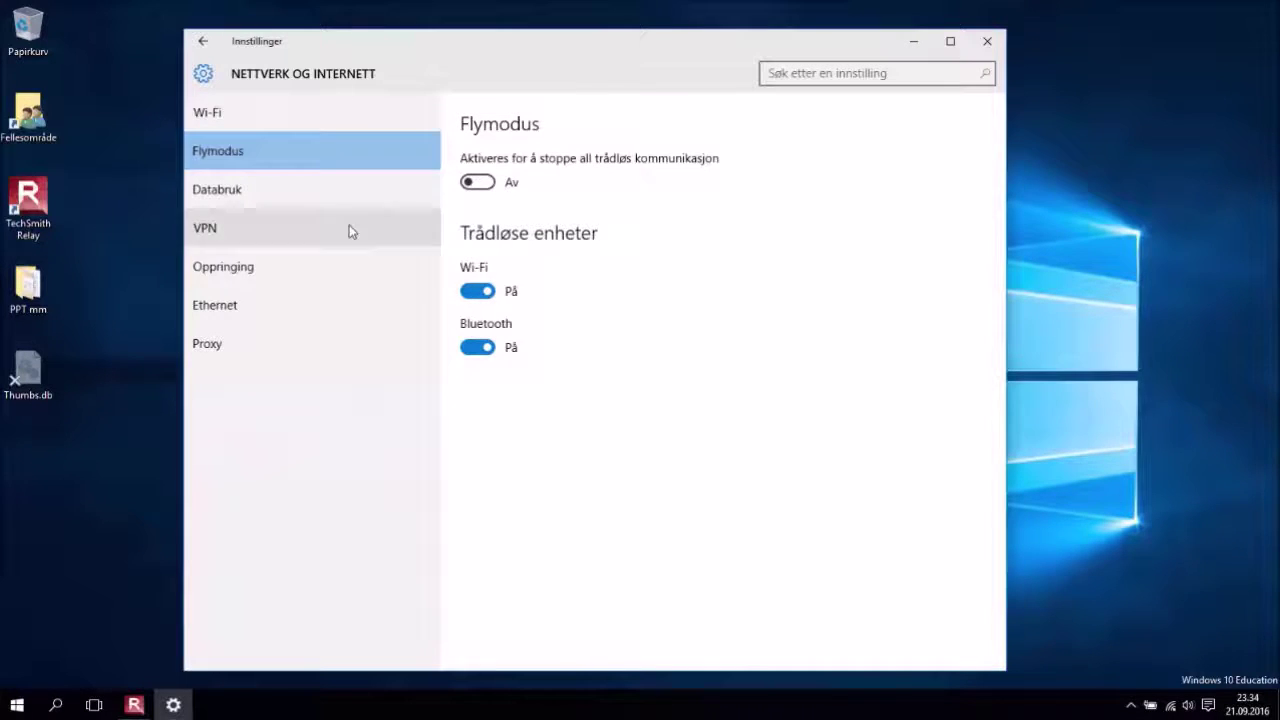
left_click(490, 292)
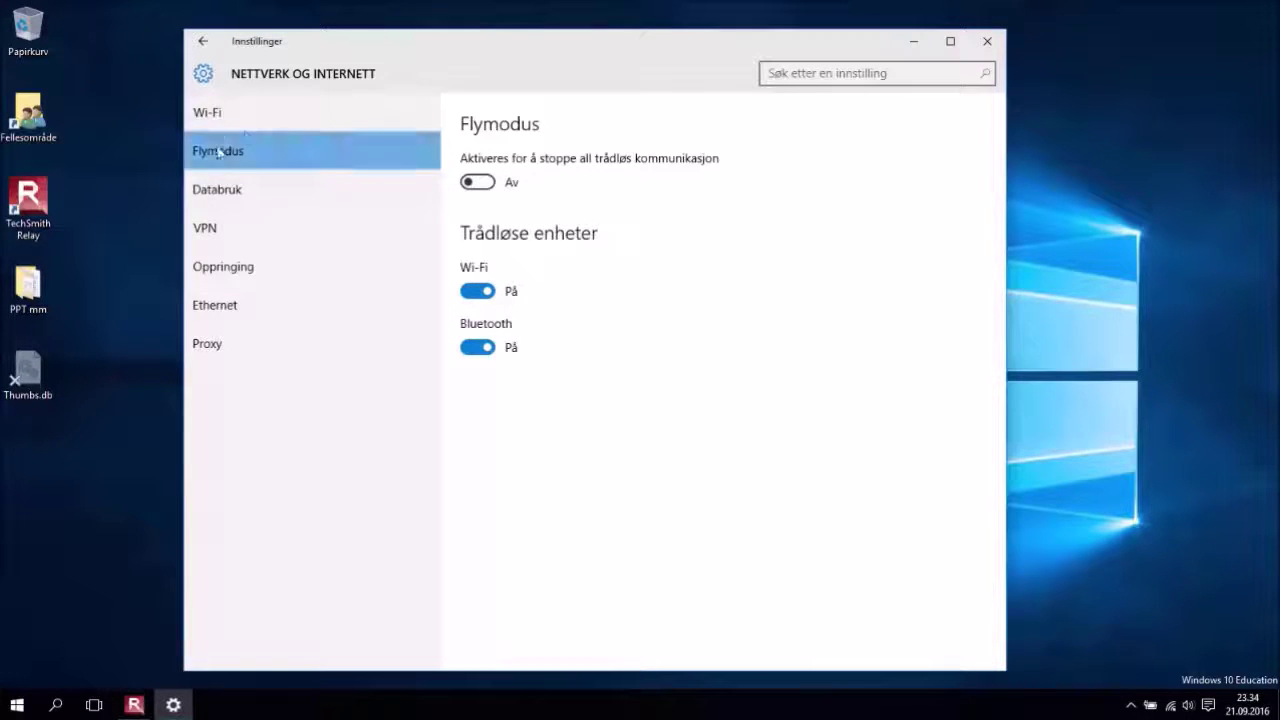
left_click(231, 191)
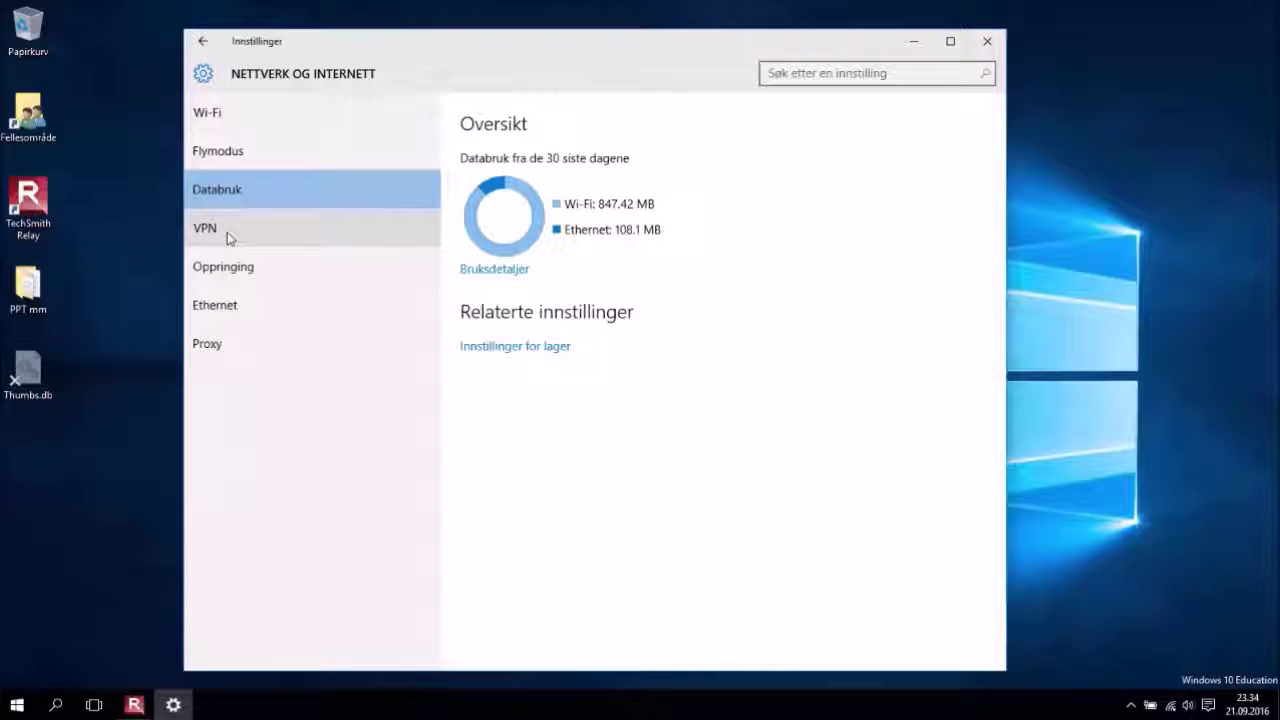
left_click(202, 44)
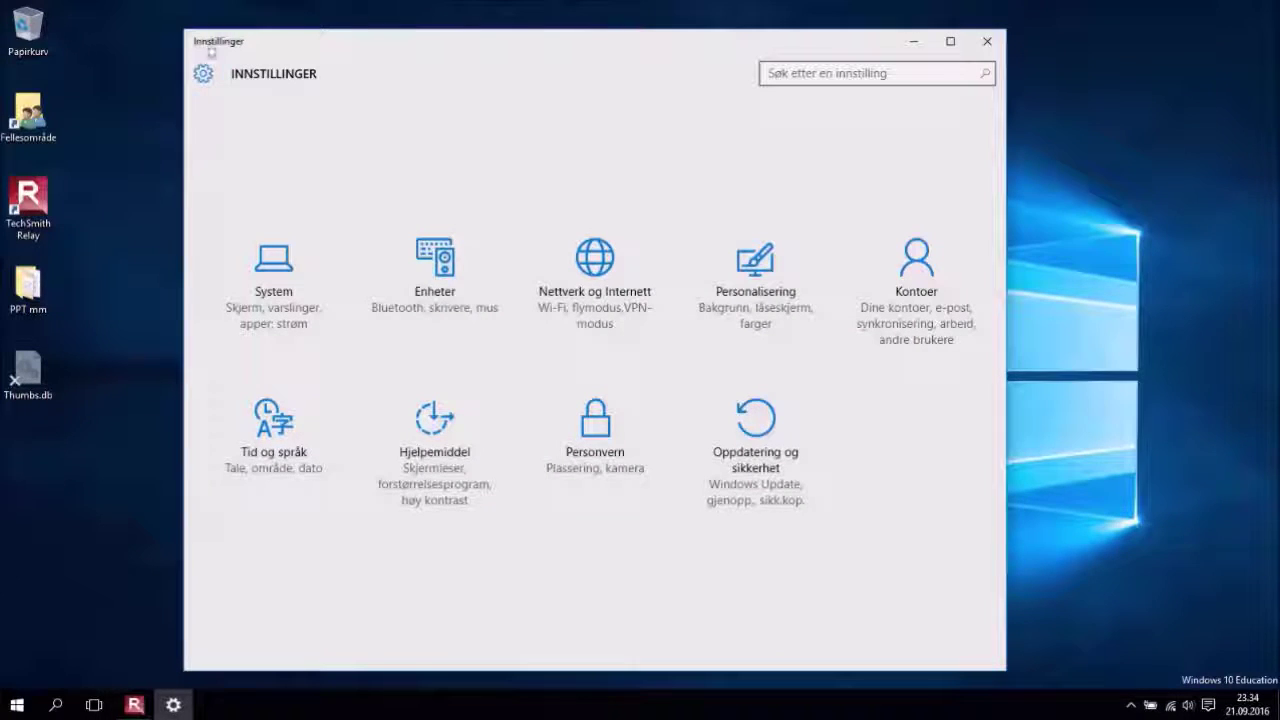
Look through the Bakgrunn and Start settings under Personalisering, and return to the settings overview
left_click(760, 262)
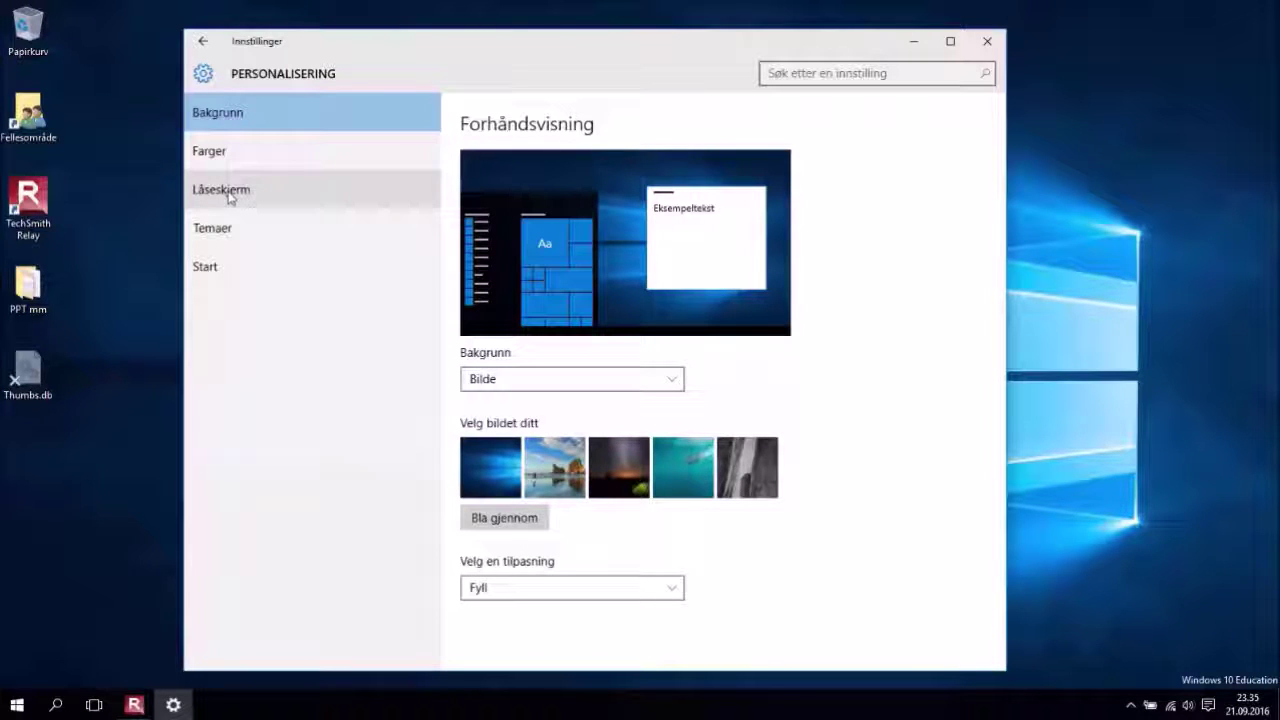
left_click(214, 268)
scroll(783, 520, "down", 3)
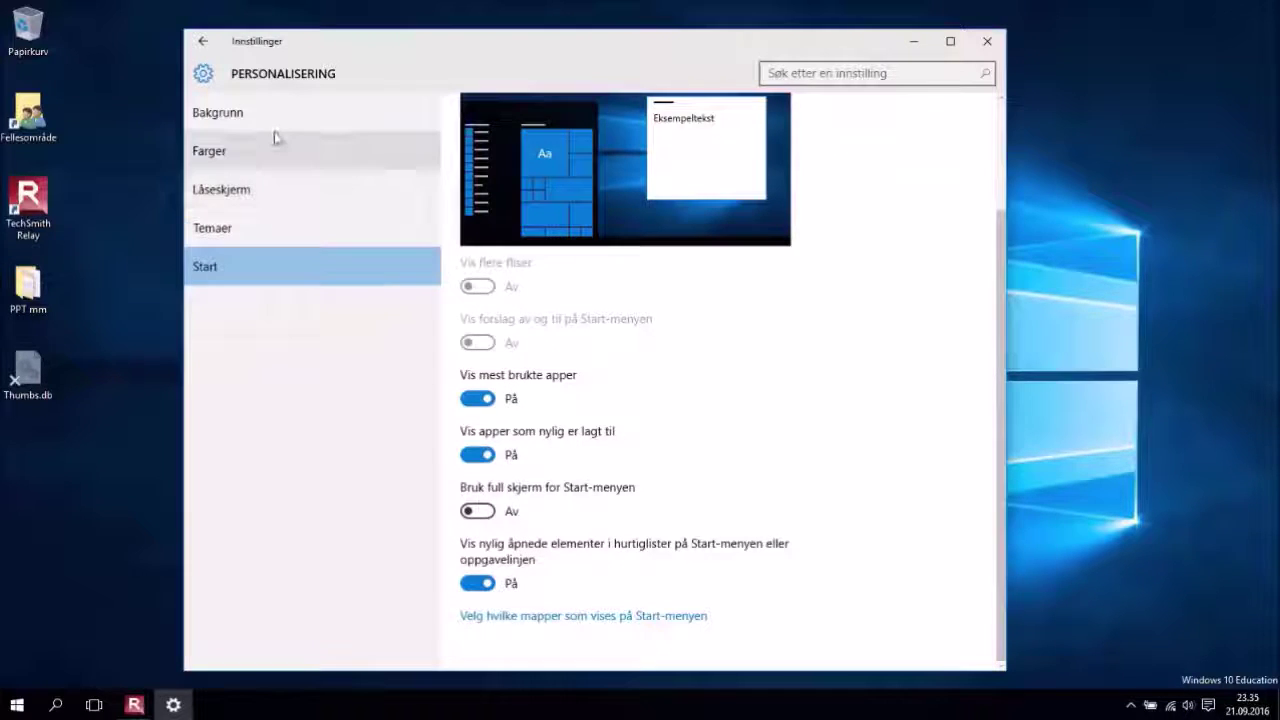
left_click(203, 43)
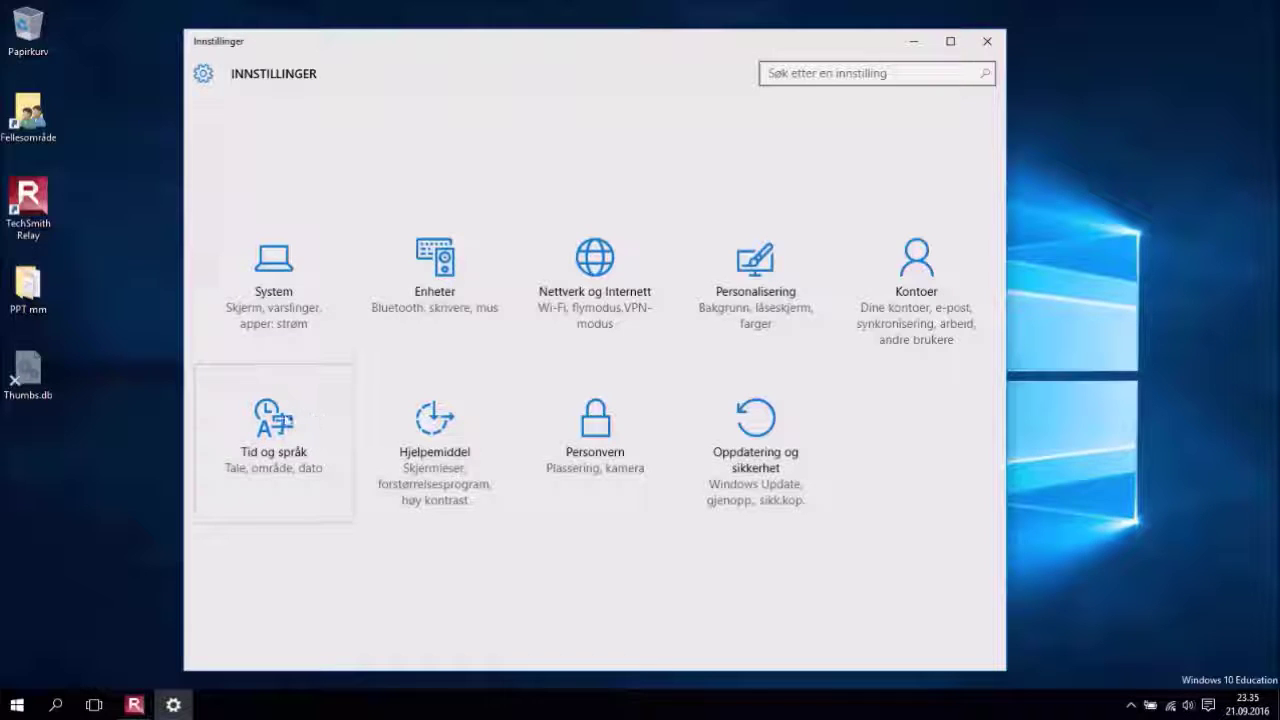
Check the date and time settings and the Område og språk options under Tid og språk, and return to the overview
left_click(288, 424)
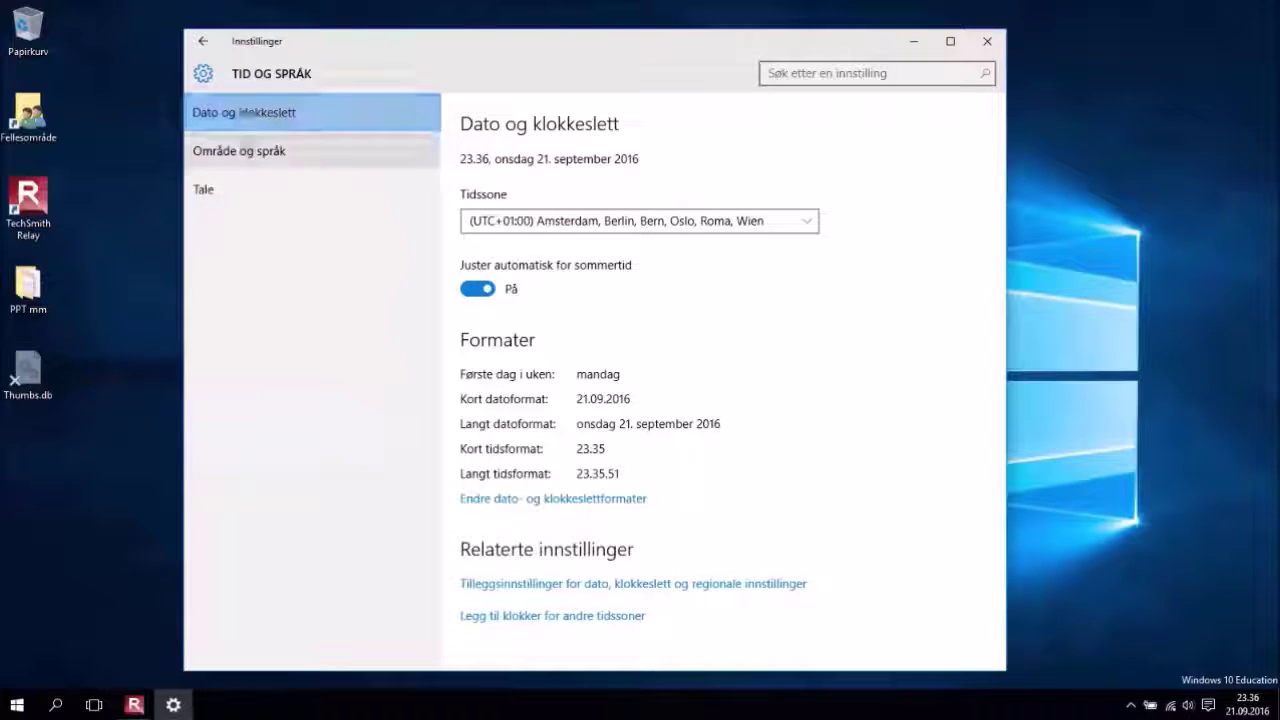
left_click(251, 157)
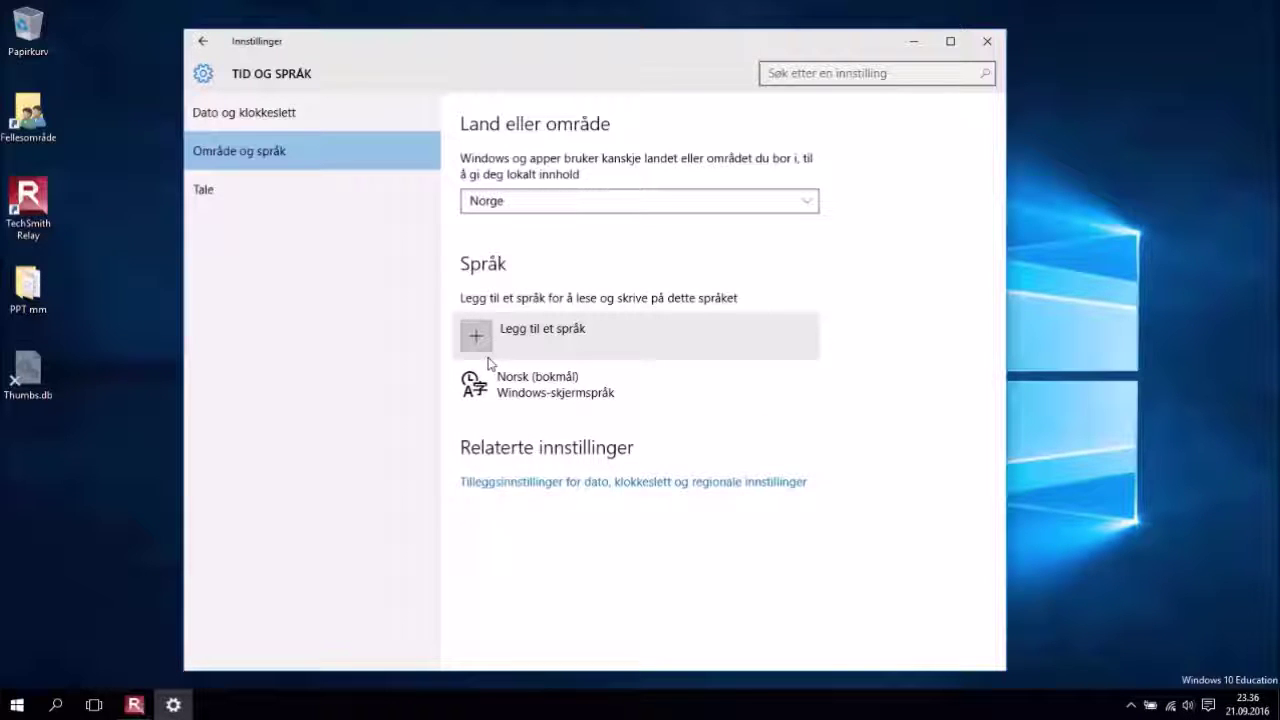
left_click(208, 42)
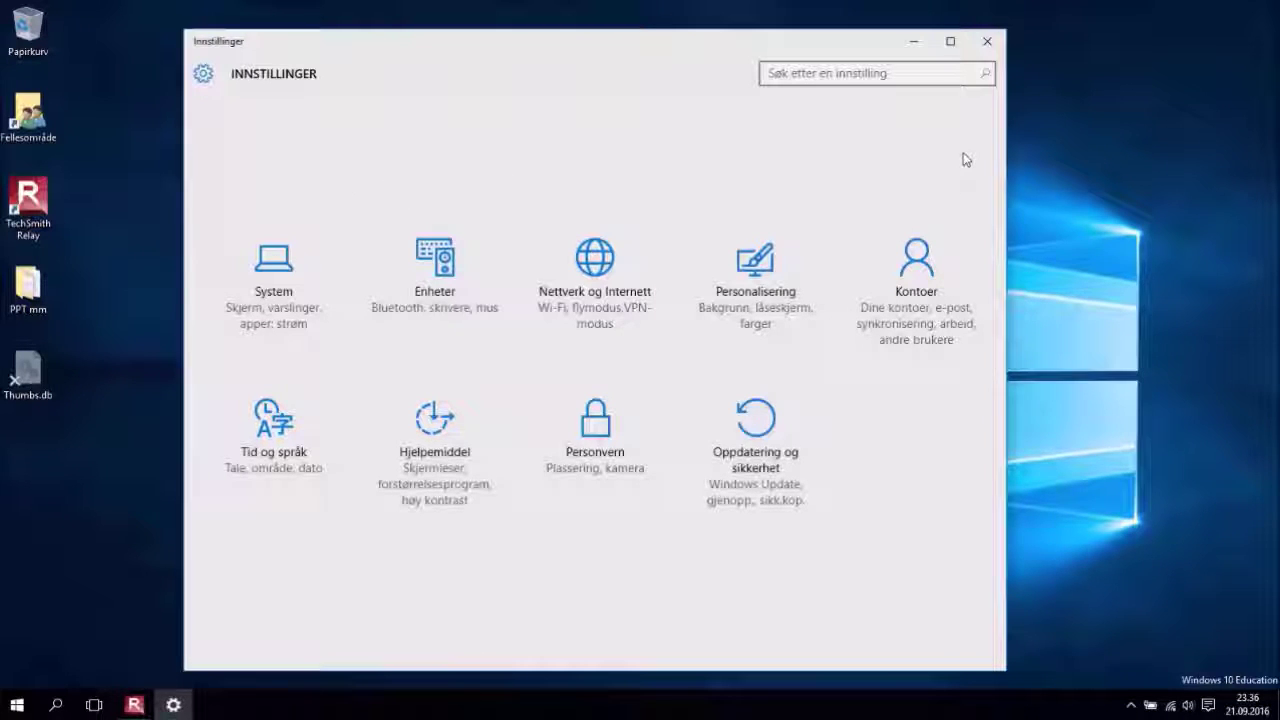
Close the Settings window and open the Handlingssenter with its notifications and quick actions
left_click(987, 41)
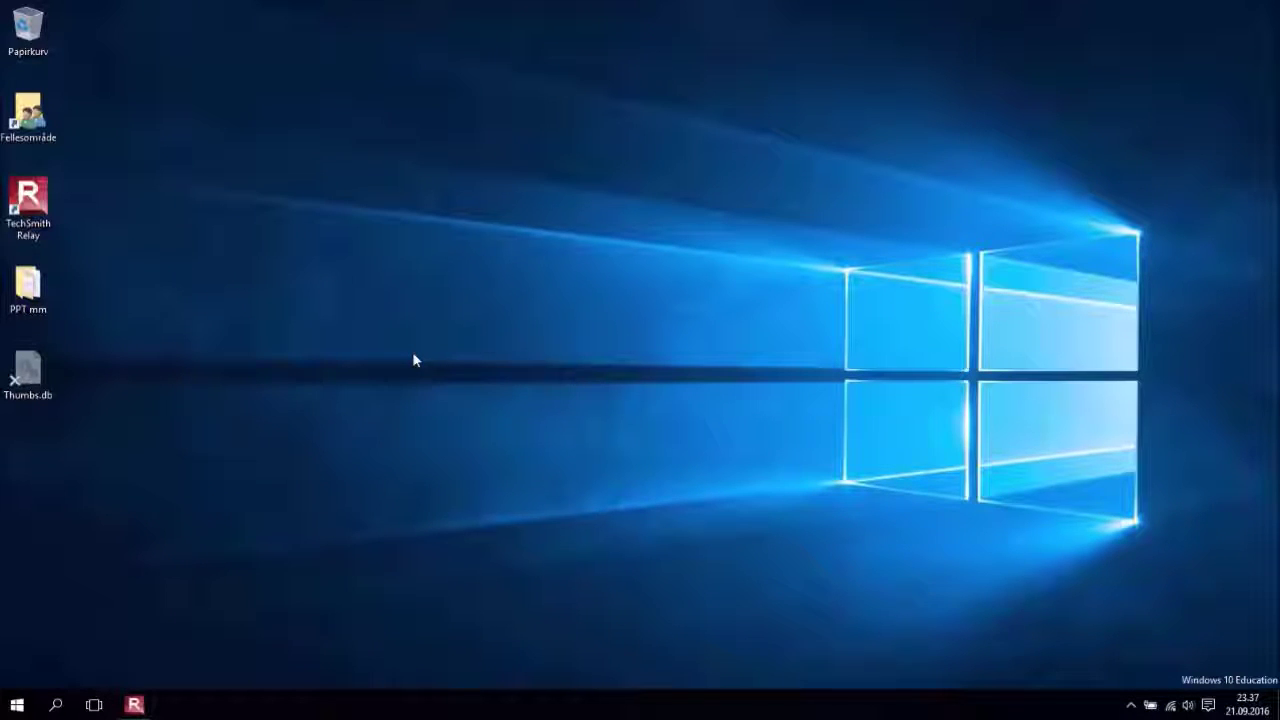
left_click(1210, 706)
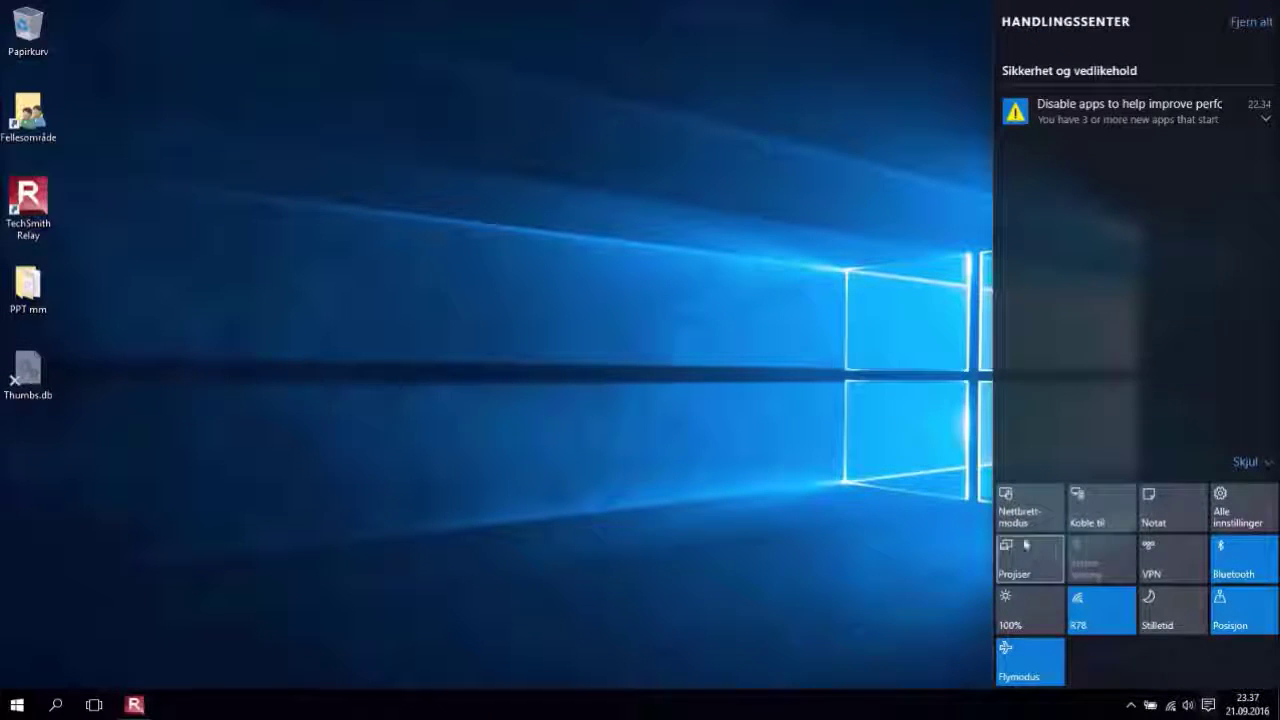